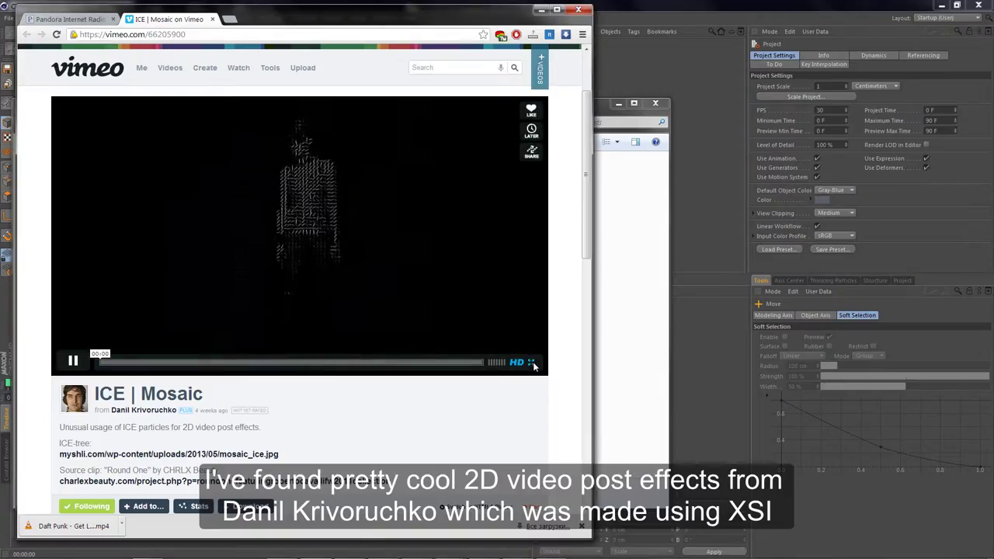
Watch the Vimeo 'ICE | Mosaic' reference video fullscreen, then exit fullscreen
{"action": "left_click", "coordinate": [532, 363]}
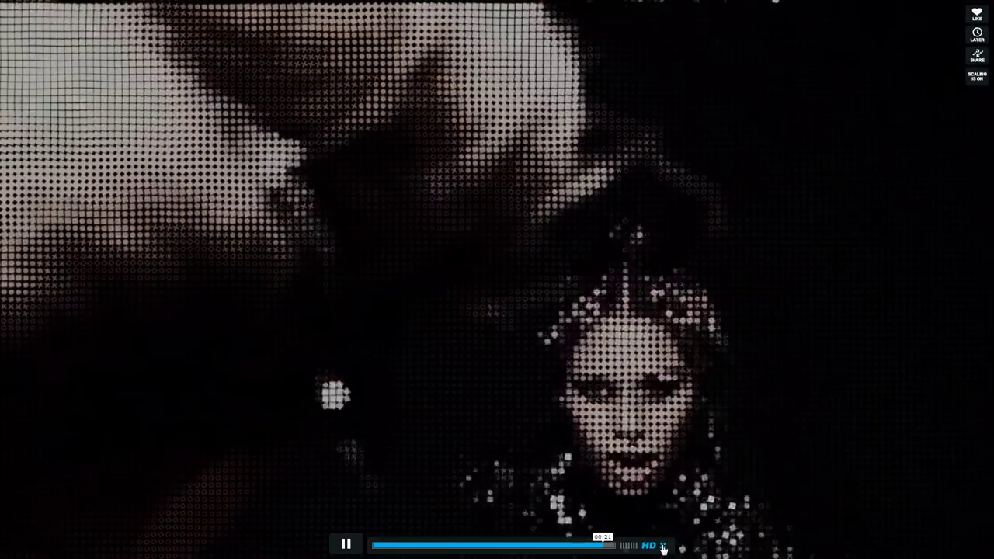
{"action": "left_click", "coordinate": [663, 548]}
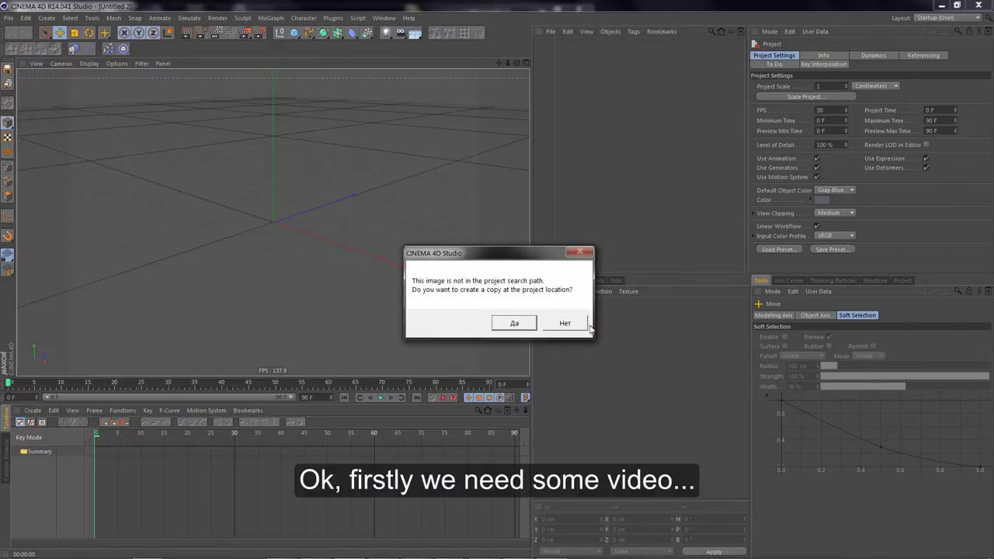
Create material Mat, copy its colour-channel video texture, and turn off Color and Specular
{"action": "left_click", "coordinate": [574, 324]}
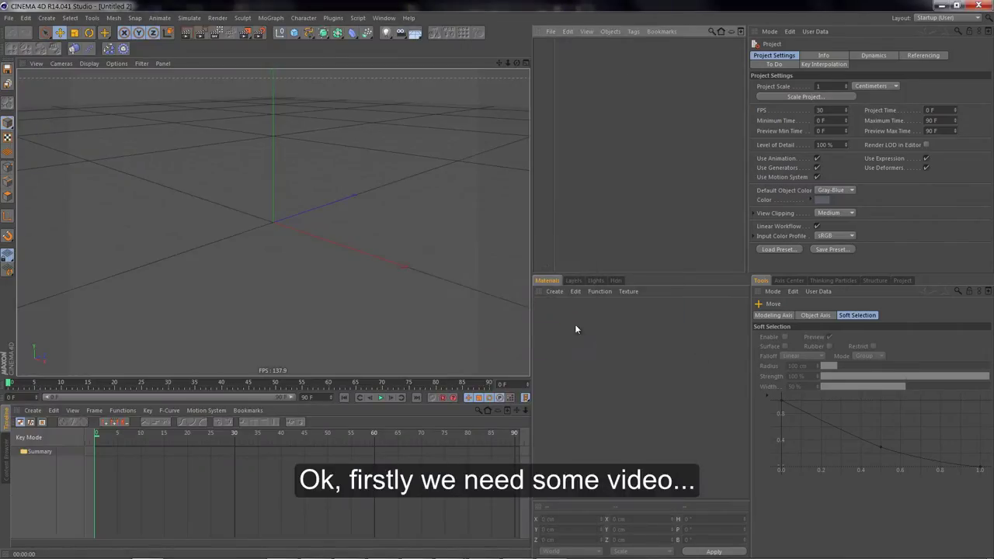
{"action": "double_click", "coordinate": [544, 309]}
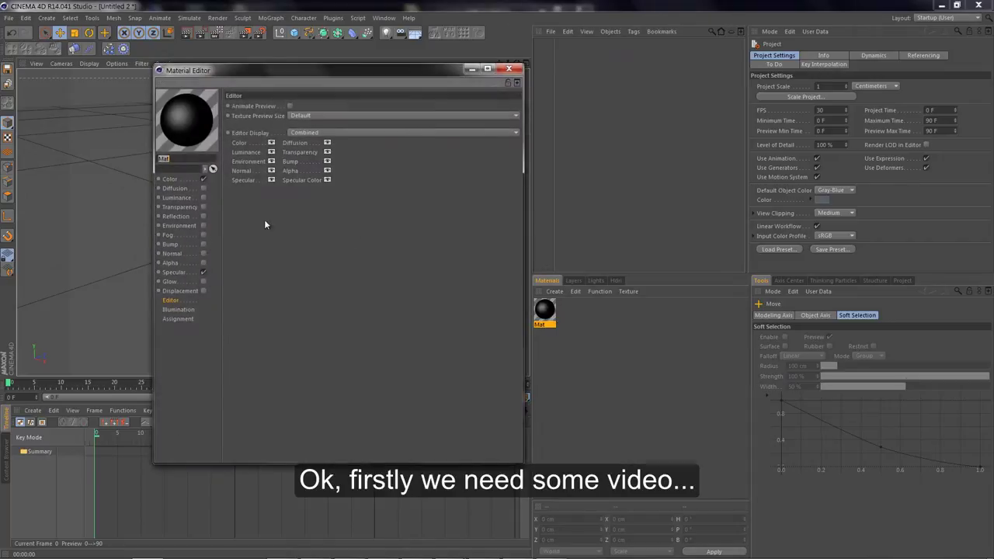
{"action": "left_click", "coordinate": [169, 179]}
{"action": "left_click", "coordinate": [272, 150]}
{"action": "left_click", "coordinate": [209, 187]}
{"action": "left_click", "coordinate": [203, 178]}
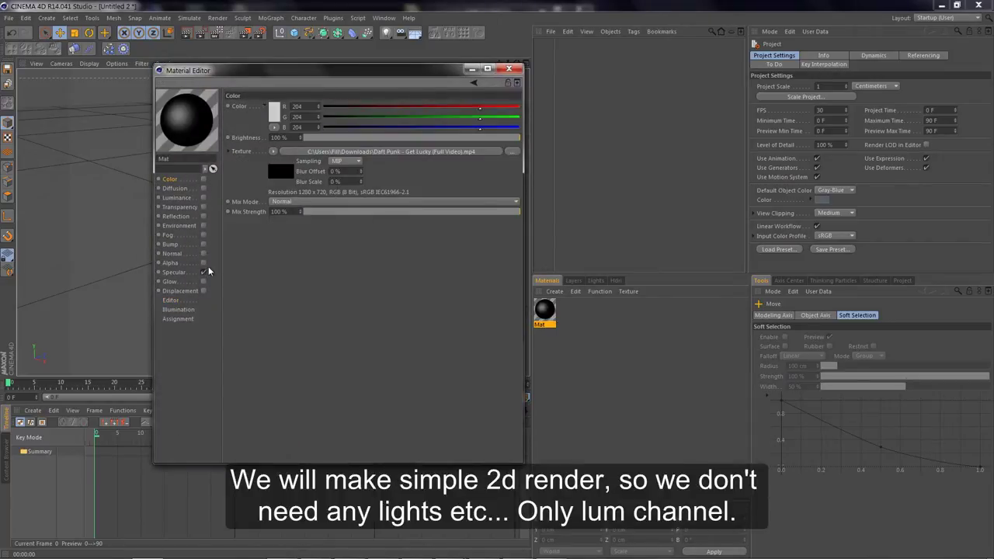
{"action": "left_click", "coordinate": [203, 272]}
Enable Luminance with the pasted Get Lucky video at 23 fps, and set project FPS to 23
{"action": "left_click", "coordinate": [203, 199]}
{"action": "left_click", "coordinate": [272, 151]}
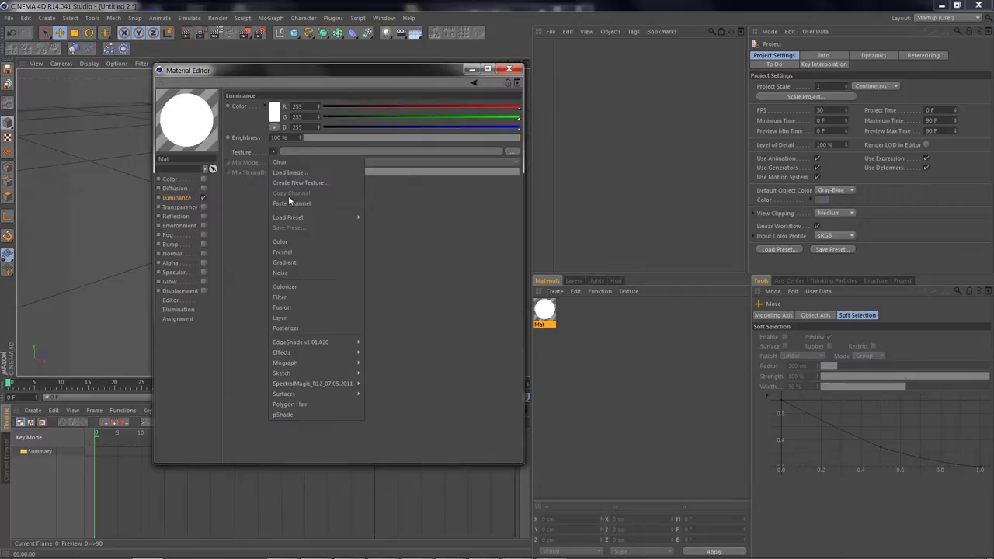
{"action": "left_click", "coordinate": [288, 196]}
{"action": "left_click", "coordinate": [276, 172]}
{"action": "left_click", "coordinate": [303, 93]}
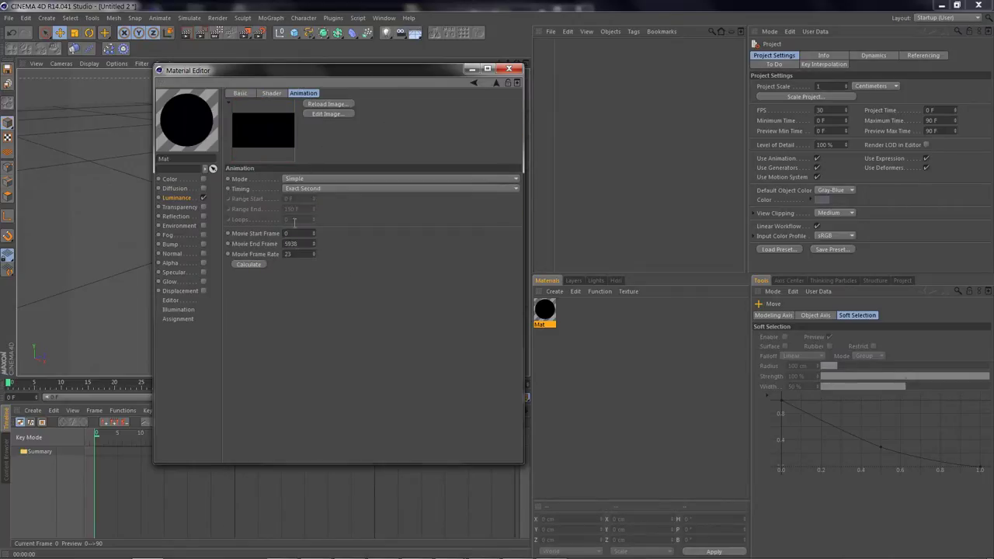
{"action": "left_click", "coordinate": [901, 281]}
{"action": "type", "text": "23"}
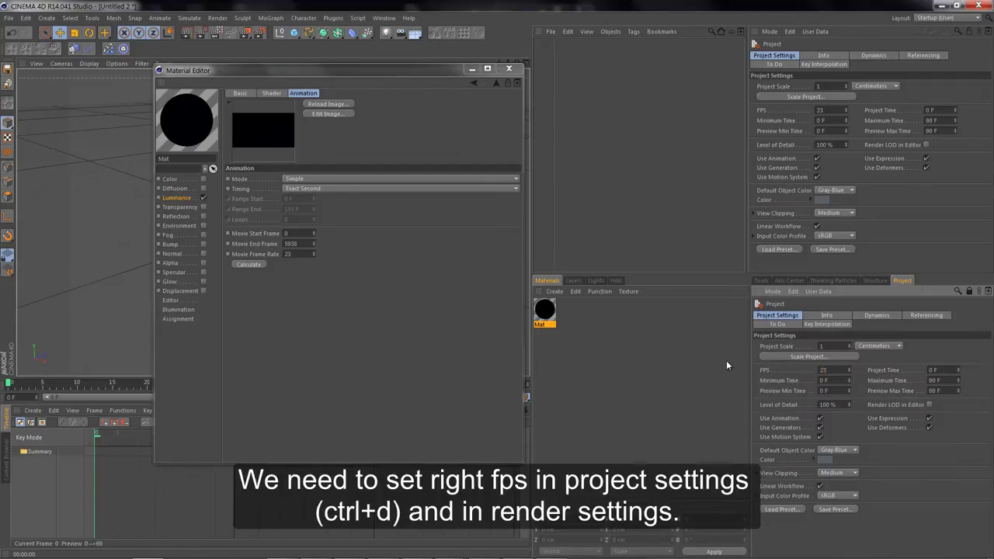
Set render output to 1280×720 at 23 fps with Frame Range All Frames
{"action": "key", "text": "ctrl+b"}
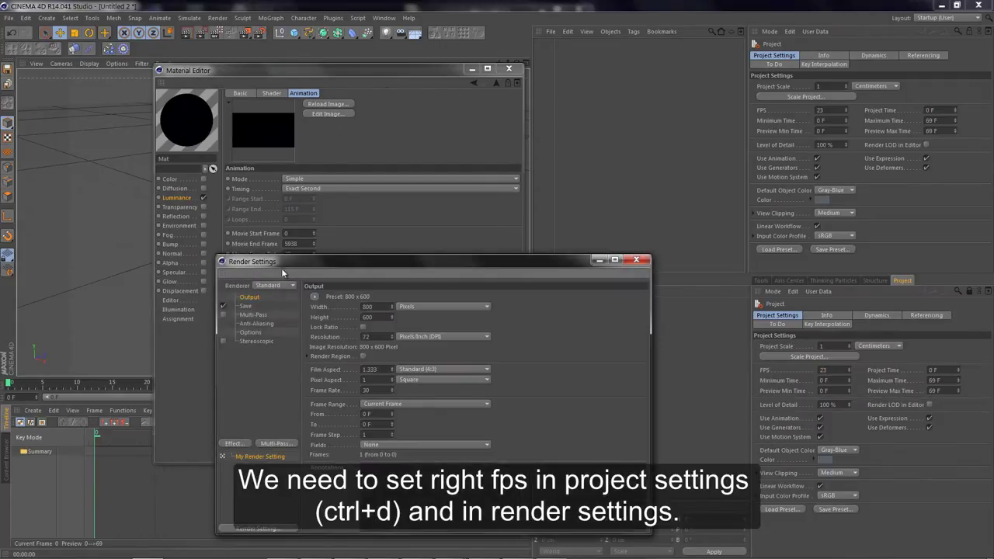
{"action": "key", "text": "Tab"}
{"action": "type", "text": "7203"}
{"action": "left_click", "coordinate": [446, 347]}
{"action": "left_click", "coordinate": [433, 369]}
{"action": "left_click", "coordinate": [672, 204]}
Move aside and close the Material Editor
{"action": "mouse_move", "coordinate": [373, 71]}
{"action": "left_mouse_down"}
{"action": "mouse_move", "coordinate": [516, 74]}
{"action": "mouse_move", "coordinate": [580, 101]}
{"action": "left_mouse_up"}
{"action": "left_click", "coordinate": [718, 98]}
{"action": "left_click", "coordinate": [268, 17]}
Add a Cloner with a Polygon plane nested inside it
{"action": "left_click", "coordinate": [294, 82]}
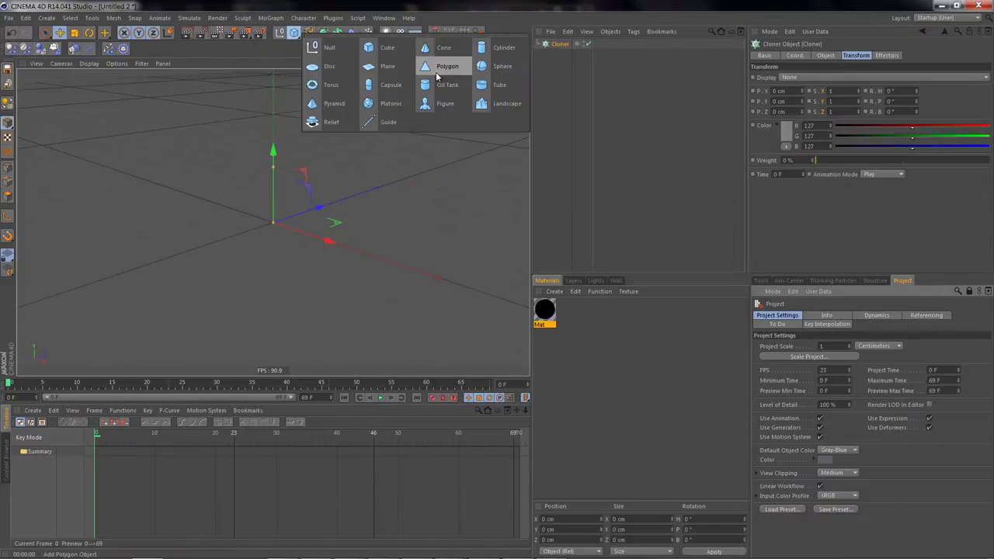
{"action": "left_click_drag", "start_coordinate": [299, 35], "coordinate": [436, 72]}
{"action": "left_click_drag", "start_coordinate": [562, 43], "coordinate": [562, 54]}
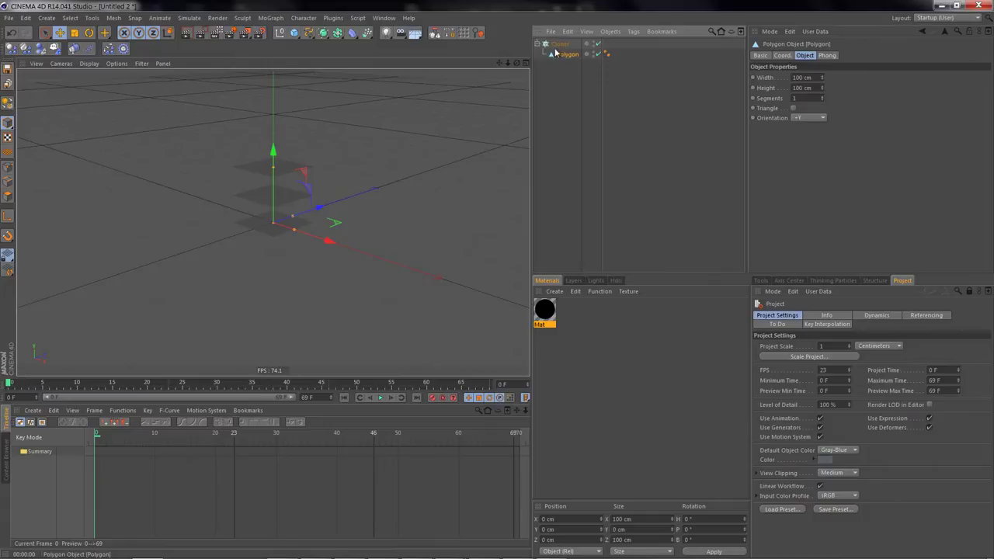
{"action": "left_click", "coordinate": [558, 44]}
Set the Cloner to Grid Array with count 128/1/72 and size 1280/200/720 cm
{"action": "left_click", "coordinate": [825, 56]}
{"action": "left_click", "coordinate": [801, 77]}
{"action": "left_click", "coordinate": [801, 116]}
{"action": "type", "text": "1"}
{"action": "key", "text": "Return"}
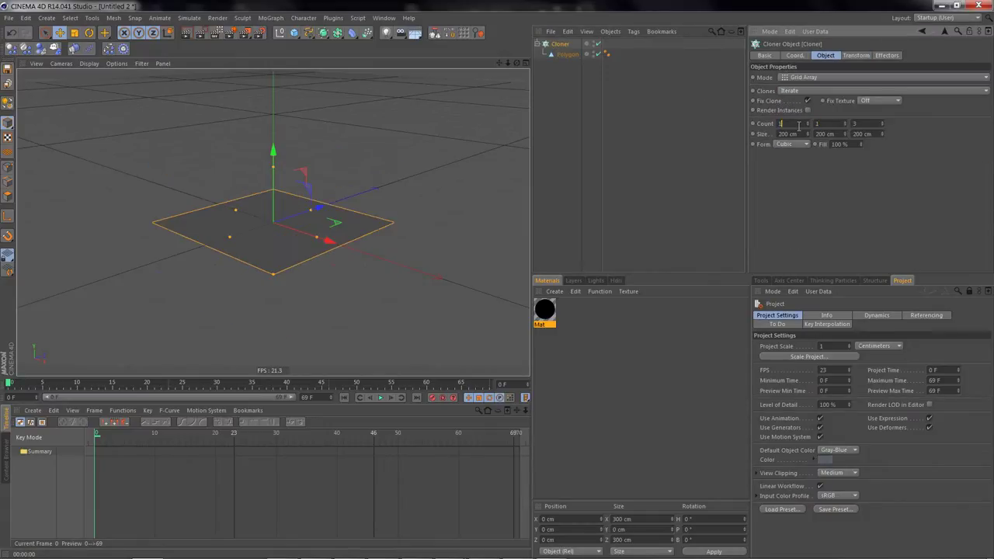
{"action": "key", "text": "Return"}
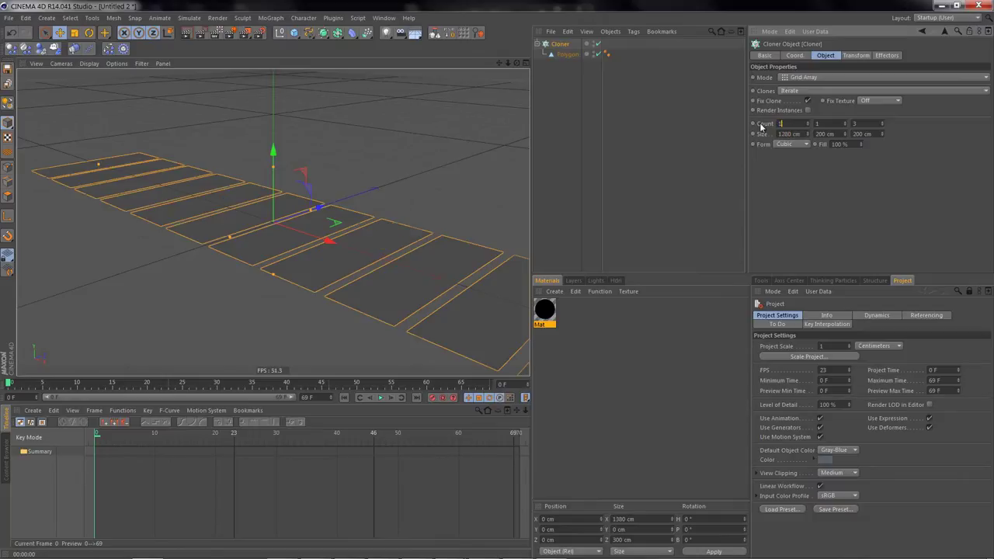
{"action": "left_click", "coordinate": [857, 133]}
{"action": "type", "text": "20"}
{"action": "left_click", "coordinate": [853, 123]}
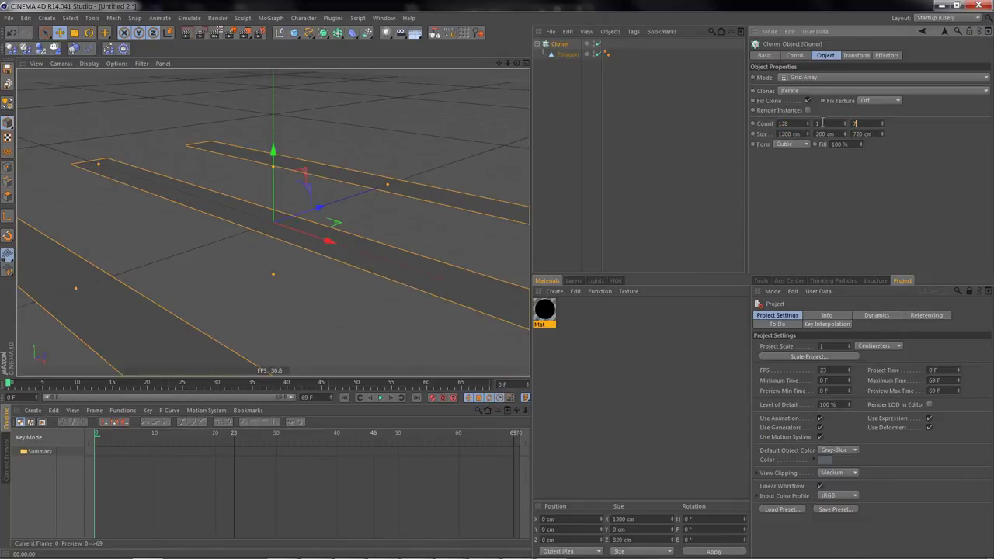
{"action": "type", "text": "72"}
{"action": "key", "text": "Return"}
Size the cloned polygon 10×2 cm and apply Mat to the Cloner
{"action": "left_click", "coordinate": [567, 54]}
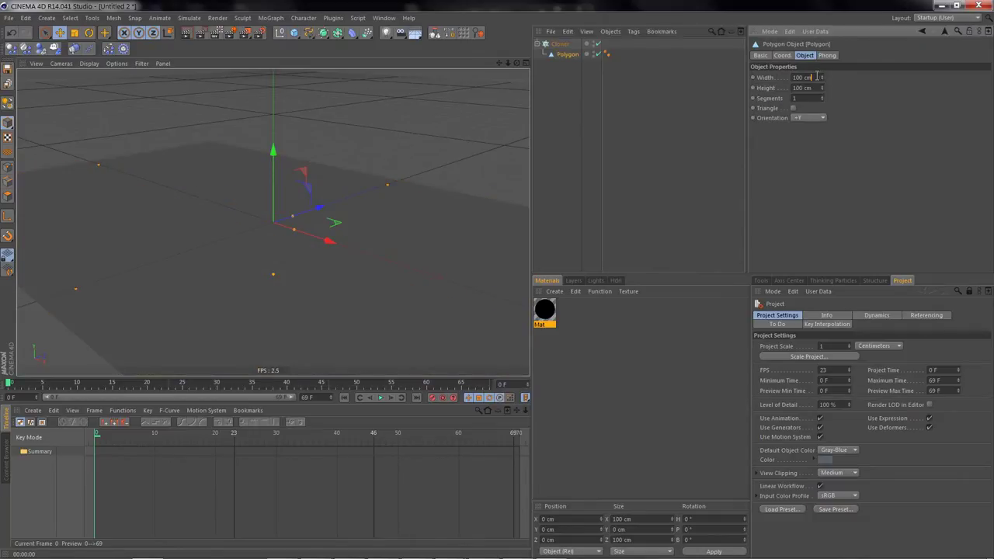
{"action": "type", "text": "2"}
{"action": "key", "text": "Return"}
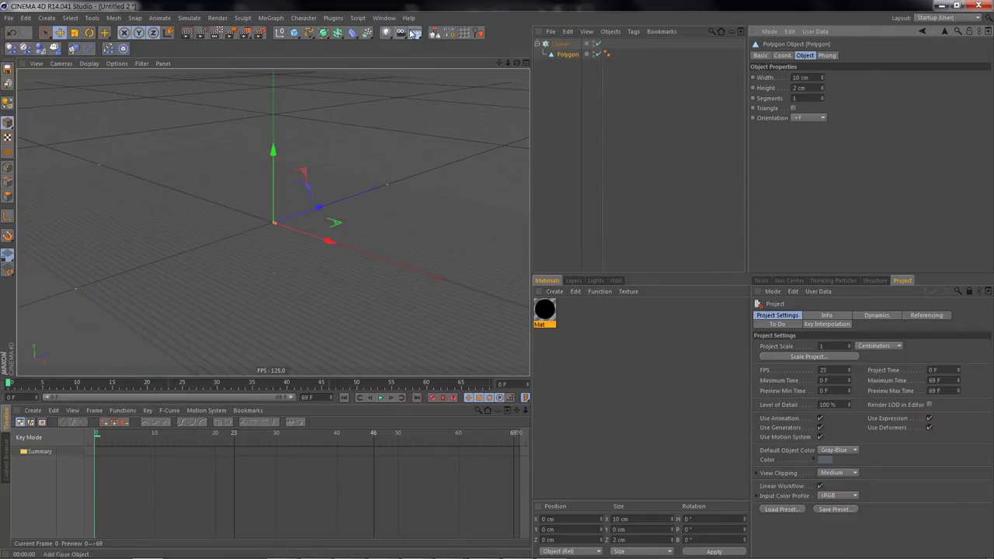
{"action": "left_click", "coordinate": [556, 48]}
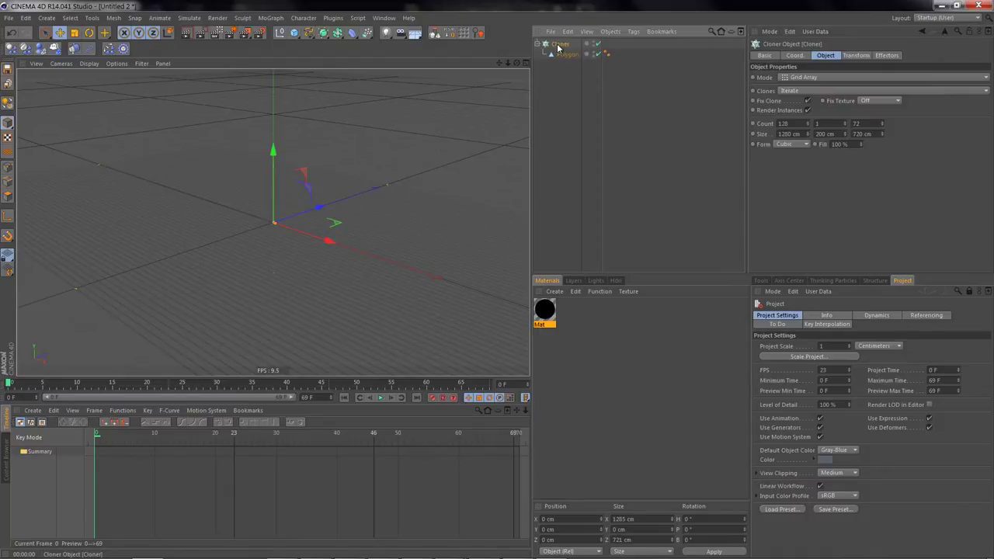
{"action": "left_click_drag", "start_coordinate": [544, 309], "coordinate": [606, 43]}
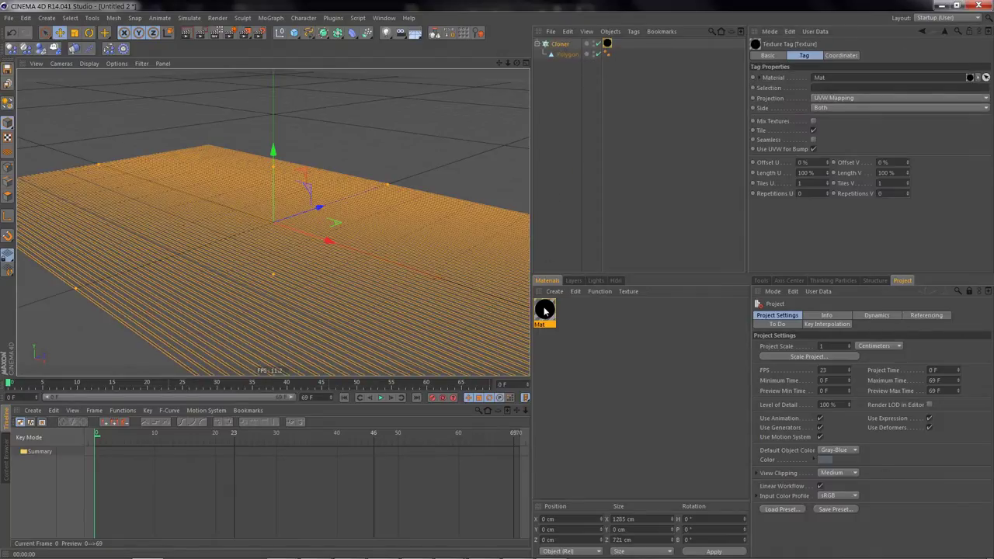
Review the Mat material and render the view to test the textured grid
{"action": "double_click", "coordinate": [544, 310]}
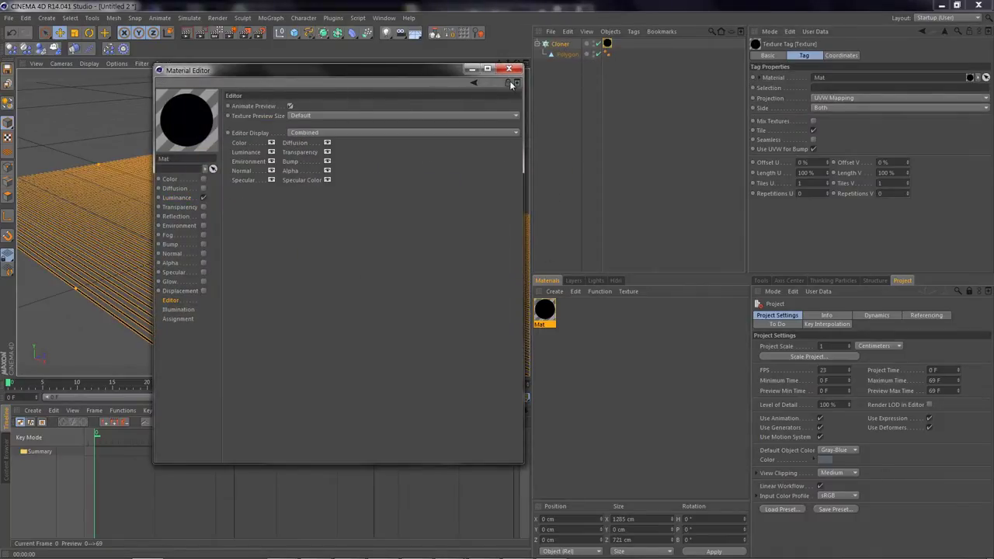
{"action": "left_click", "coordinate": [508, 69]}
{"action": "key", "text": "ctrl+r"}
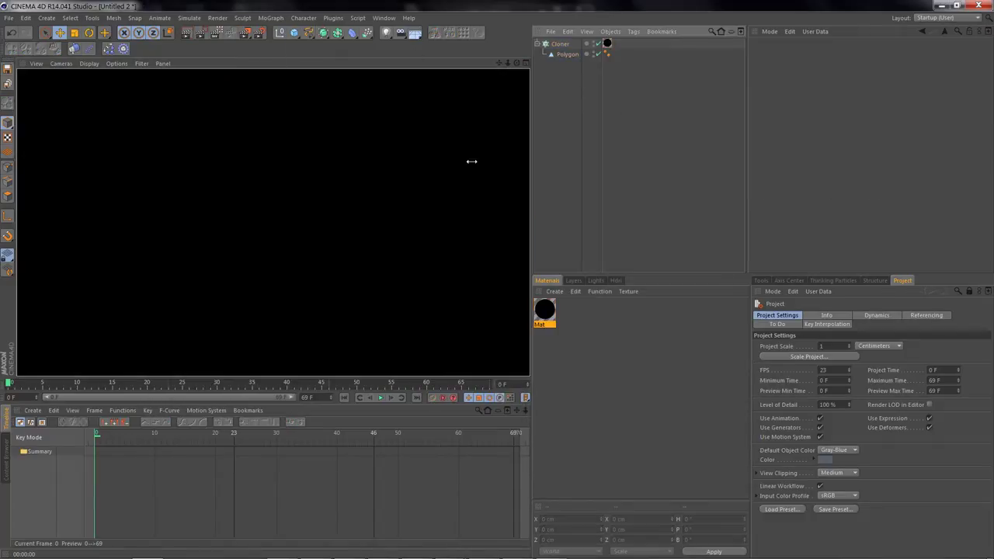
Set project Maximum Time to 690 F and Minimum Time to 414 F
{"action": "left_click", "coordinate": [471, 161]}
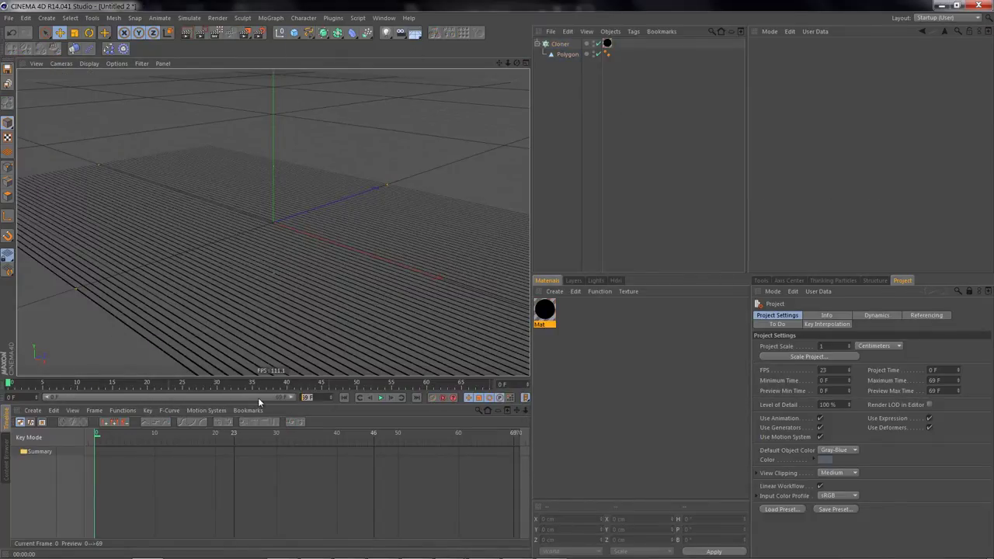
{"action": "type", "text": "30*23"}
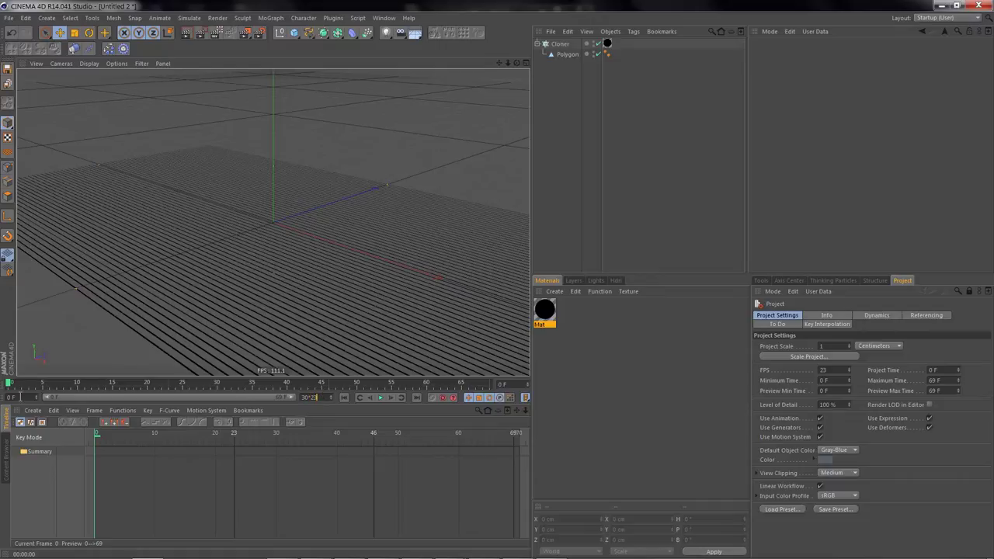
{"action": "key", "text": "Tab"}
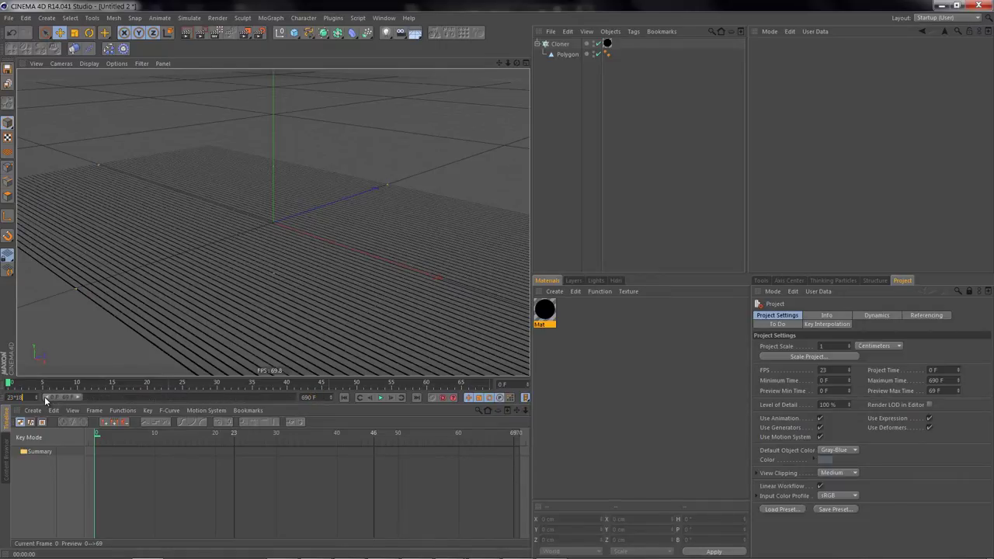
{"action": "key", "text": "Return"}
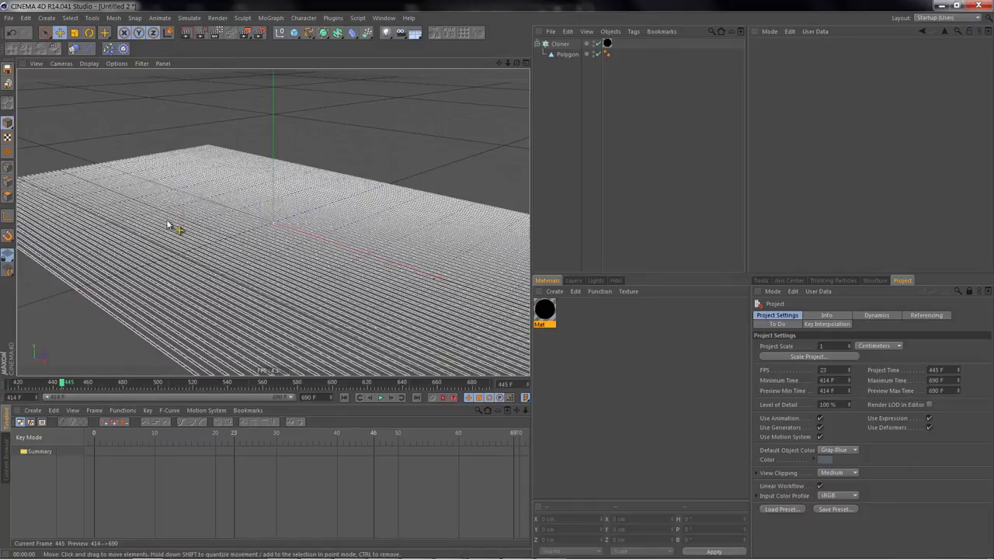
Test-render the top view, then return to the single perspective view
{"action": "middle_click", "coordinate": [194, 163]}
{"action": "middle_click", "coordinate": [384, 150]}
{"action": "left_click", "coordinate": [188, 35]}
{"action": "middle_click", "coordinate": [162, 138]}
{"action": "middle_click", "coordinate": [162, 138]}
Add a 1280×720 cm Polygon plane textured with Mat and orbit in close
{"action": "mouse_move", "coordinate": [293, 32]}
{"action": "left_mouse_down"}
{"action": "mouse_move", "coordinate": [390, 84]}
{"action": "mouse_move", "coordinate": [444, 66]}
{"action": "left_mouse_up"}
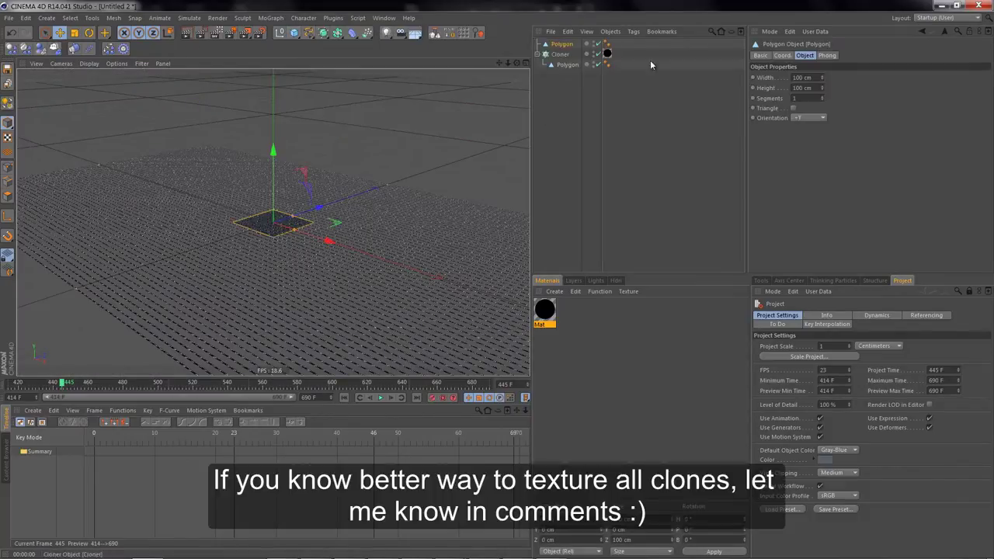
{"action": "left_click", "coordinate": [802, 88]}
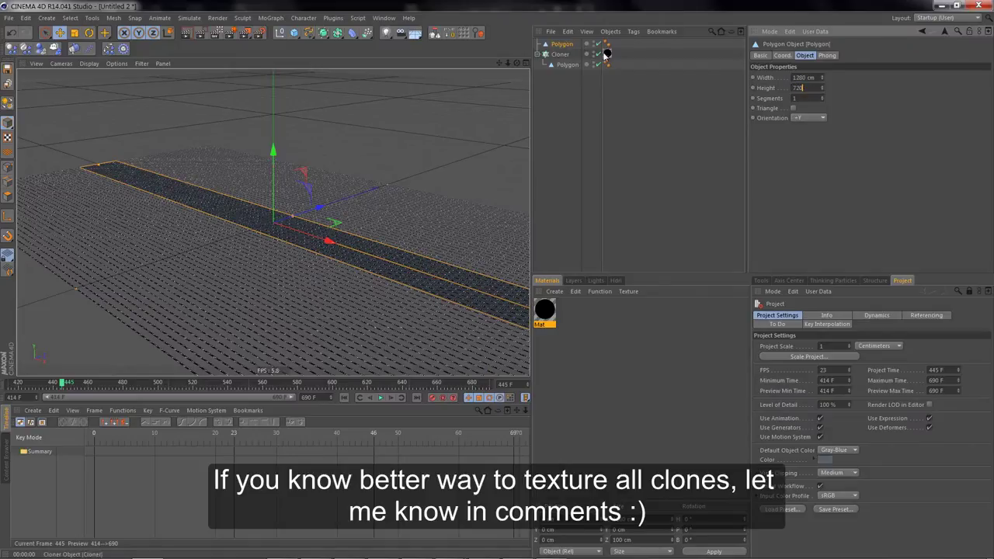
{"action": "left_click_drag", "start_coordinate": [606, 52], "coordinate": [611, 44]}
{"action": "left_click", "coordinate": [561, 44]}
{"action": "mouse_move", "coordinate": [175, 217]}
{"action": "left_mouse_down", "text": "alt"}
{"action": "mouse_move", "coordinate": [60, 210]}
{"action": "mouse_move", "coordinate": [171, 250]}
{"action": "mouse_move", "coordinate": [191, 290]}
{"action": "left_mouse_up", "text": "alt"}
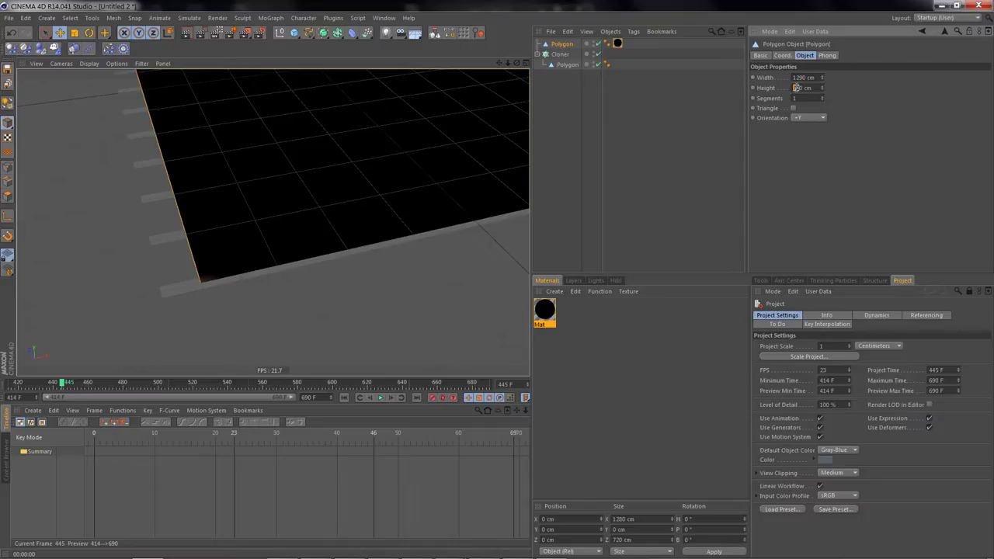
Make the plane 730 cm tall and set its texture tag to Flat projection
{"action": "key", "text": "Return"}
{"action": "left_click", "coordinate": [618, 43]}
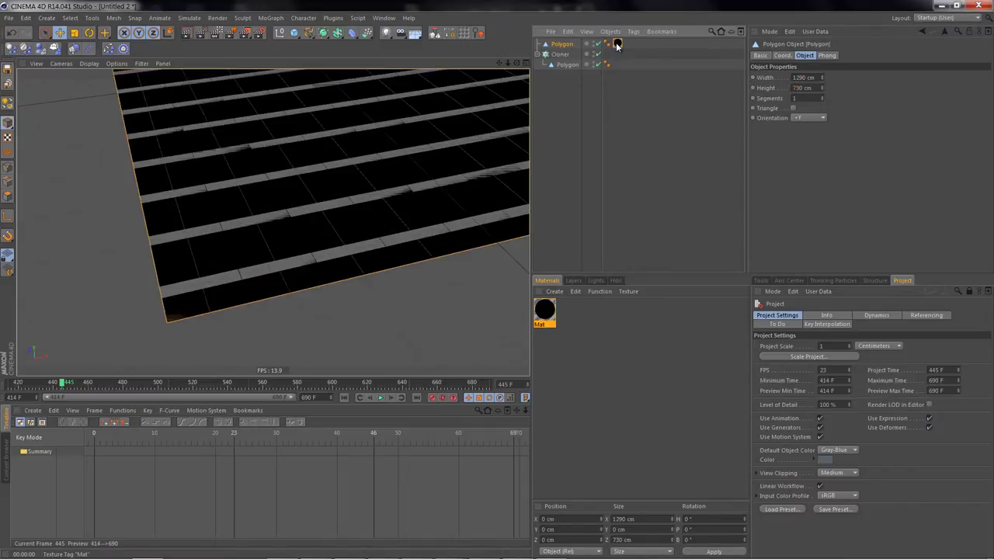
{"action": "left_click", "coordinate": [833, 97]}
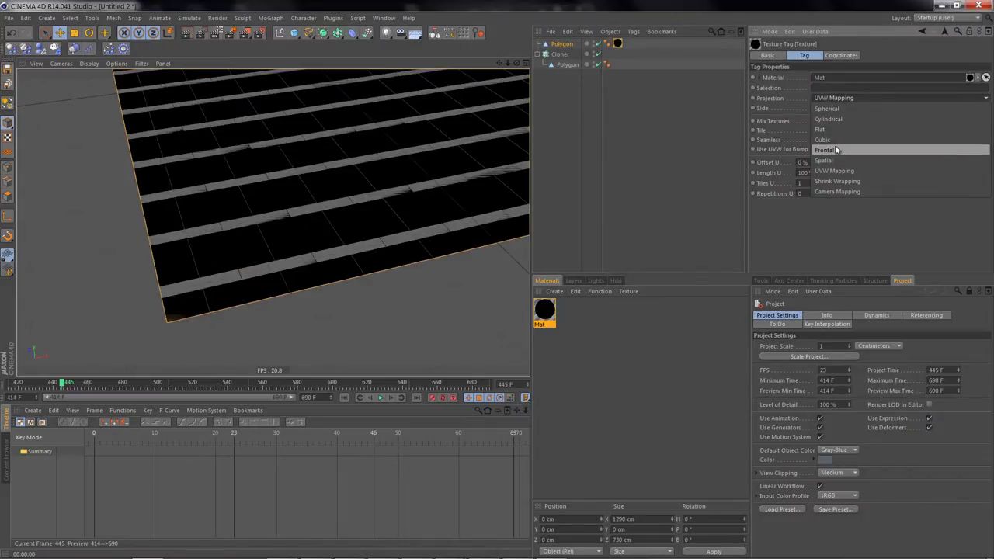
{"action": "left_click", "coordinate": [824, 129]}
Rotate the texture projection by -70° in texture editing mode
{"action": "mouse_move", "coordinate": [458, 140]}
{"action": "left_mouse_down", "text": "alt"}
{"action": "mouse_move", "coordinate": [310, 225]}
{"action": "mouse_move", "coordinate": [280, 194]}
{"action": "left_mouse_up", "text": "alt"}
{"action": "left_click", "coordinate": [90, 33]}
{"action": "left_click", "coordinate": [7, 137]}
{"action": "mouse_move", "coordinate": [354, 180]}
{"action": "left_mouse_down"}
{"action": "mouse_move", "coordinate": [354, 139]}
{"action": "mouse_move", "coordinate": [372, 155]}
{"action": "left_mouse_up"}
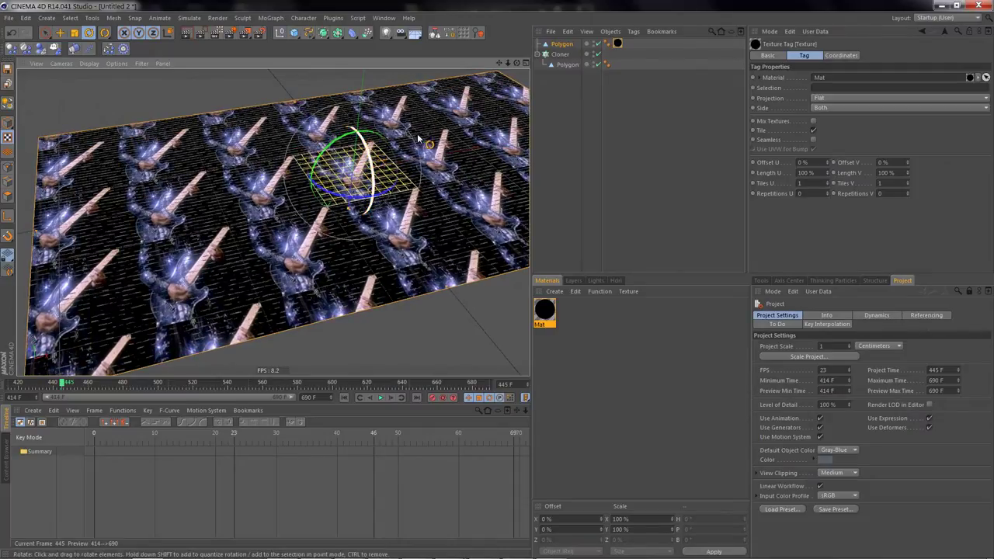
Fit the texture to the object and select the spare top Polygon
{"action": "right_click", "coordinate": [617, 42]}
{"action": "left_click", "coordinate": [665, 177]}
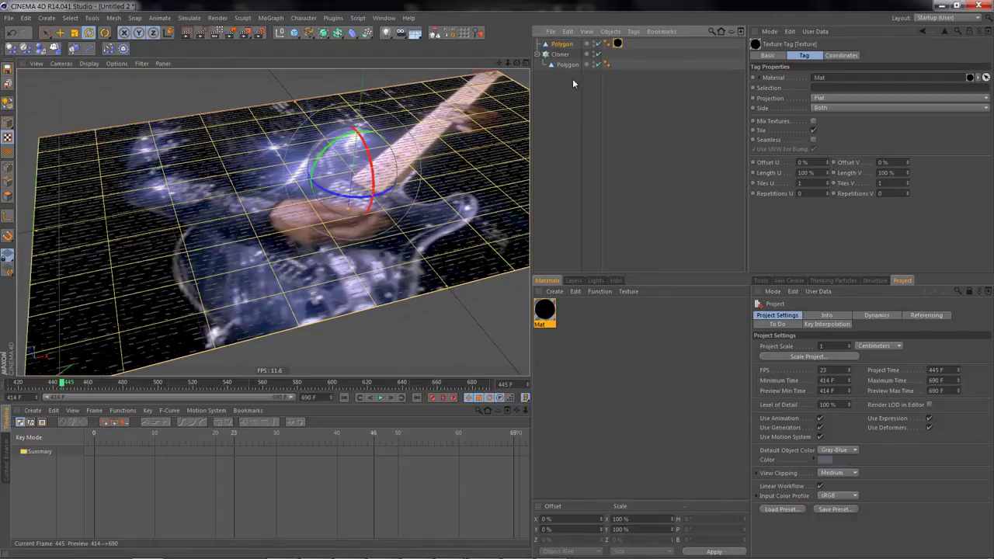
{"action": "left_click", "coordinate": [571, 45]}
Delete the spare Polygon, render a preview, and select the Cloner
{"action": "key", "text": "Delete"}
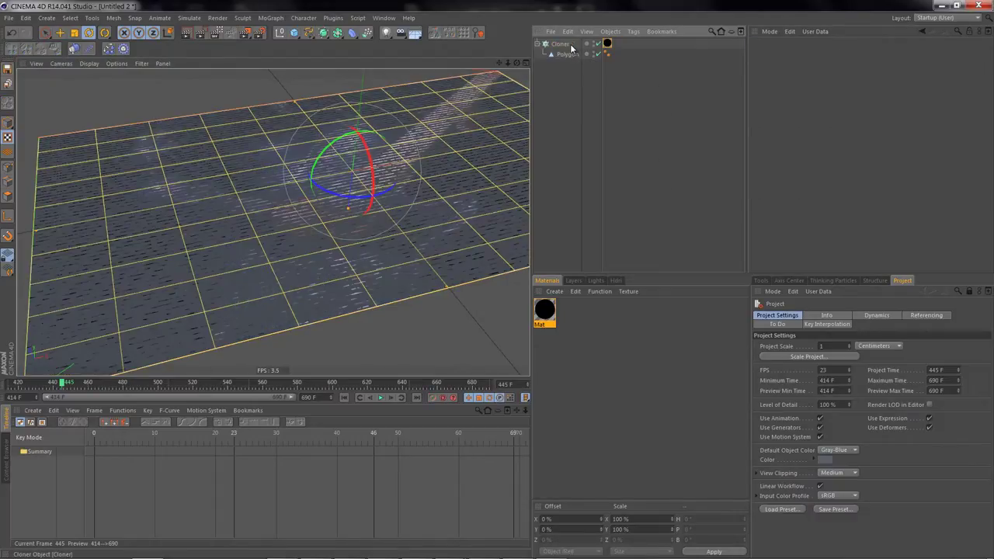
{"action": "key", "text": "ctrl+r"}
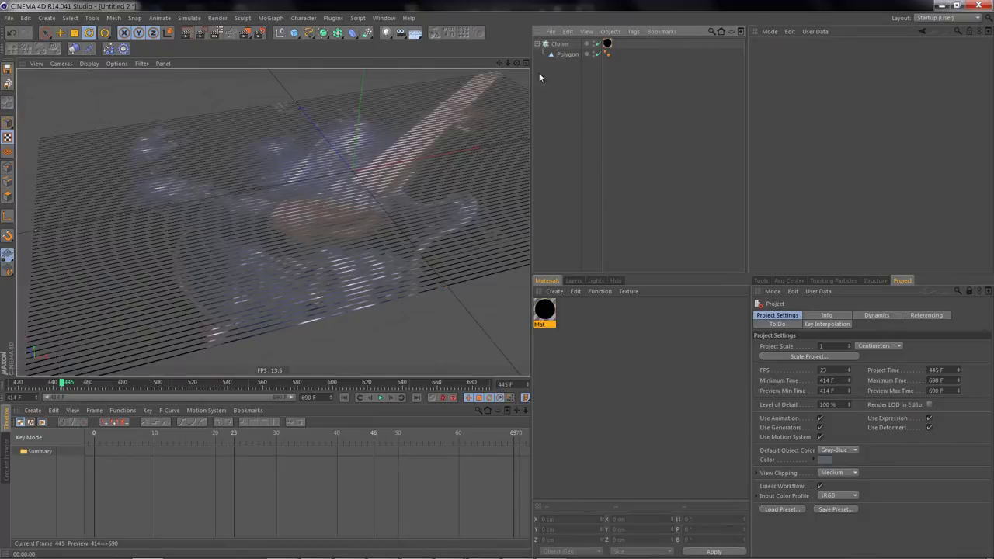
{"action": "left_click", "coordinate": [554, 43]}
Add a Shader effector that rotates clones instead of scaling them
{"action": "left_click", "coordinate": [271, 18]}
{"action": "mouse_move", "coordinate": [295, 33]}
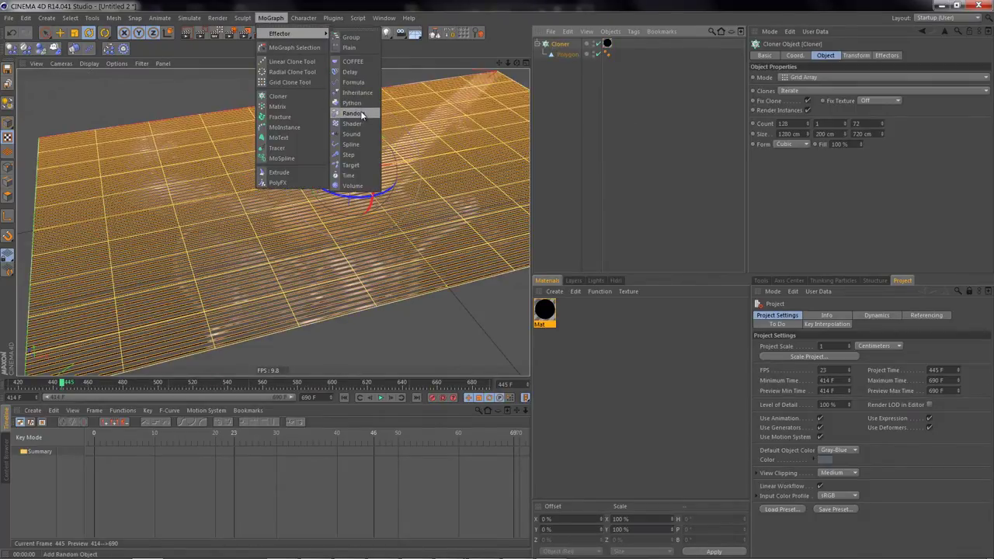
{"action": "left_click", "coordinate": [351, 124]}
{"action": "left_click", "coordinate": [852, 137]}
{"action": "left_click", "coordinate": [877, 137]}
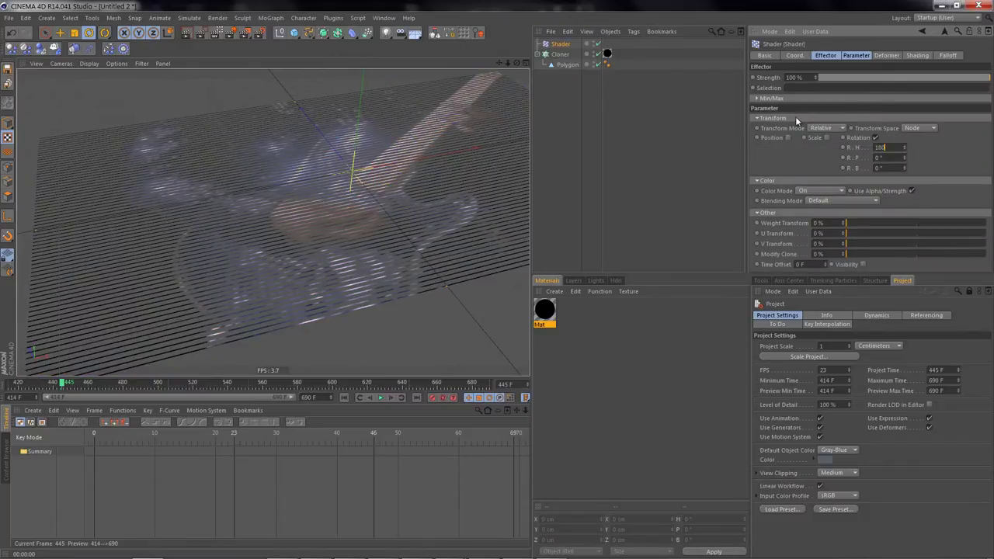
Drive the effector from Mat's Luminance channel with the texture tag and Invert Alpha on
{"action": "left_click", "coordinate": [886, 55]}
{"action": "left_click", "coordinate": [917, 55]}
{"action": "left_click", "coordinate": [809, 77]}
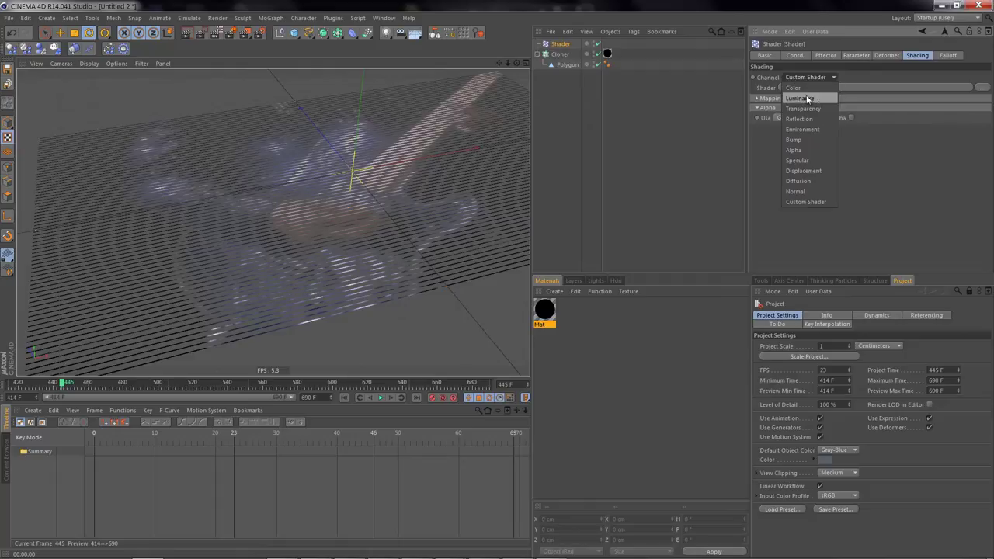
{"action": "left_click", "coordinate": [807, 109]}
{"action": "left_click_drag", "start_coordinate": [607, 56], "coordinate": [810, 76]}
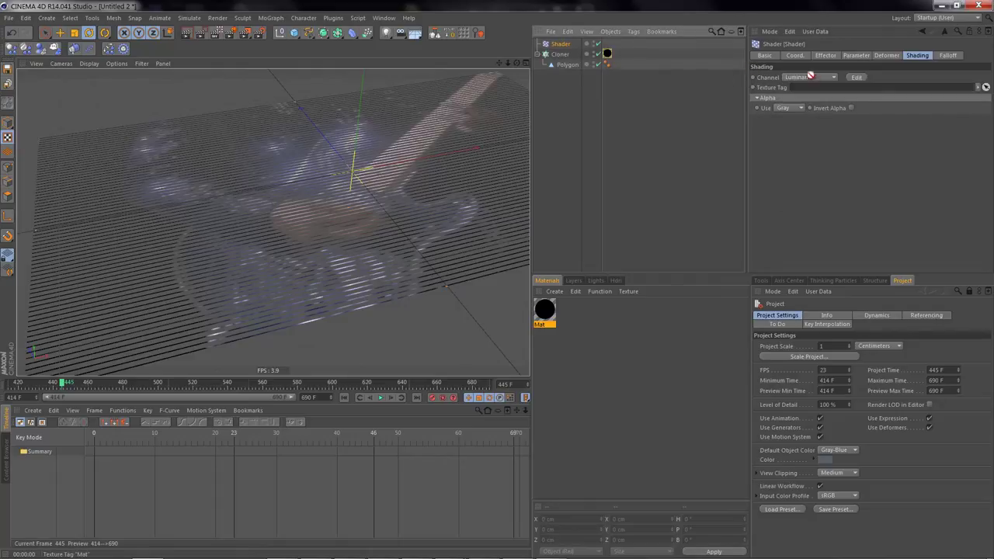
{"action": "left_click", "coordinate": [851, 107]}
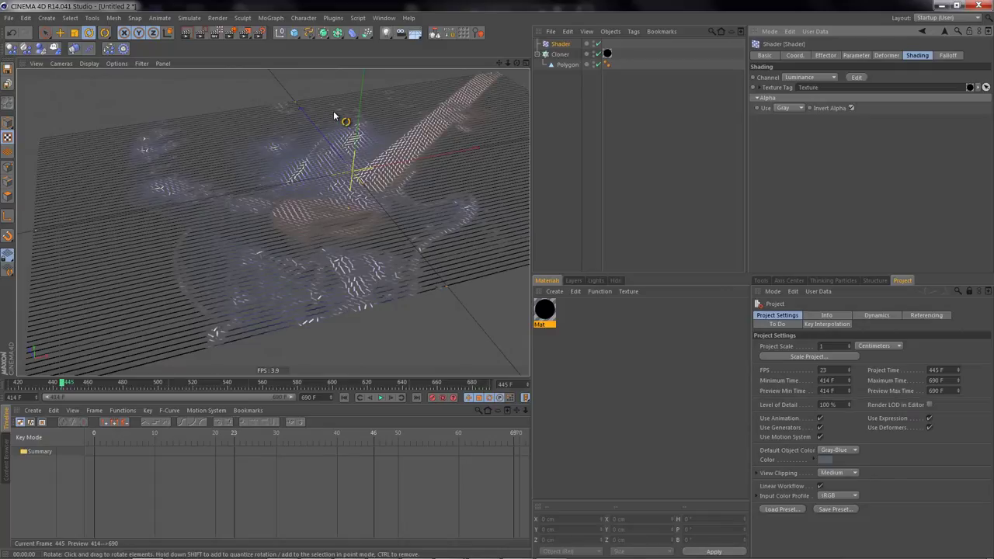
{"action": "left_click", "coordinate": [400, 33]}
Add a Camera, reset its PSR, and set R.P -90° and P.Y 4000 cm
{"action": "left_click", "coordinate": [428, 49]}
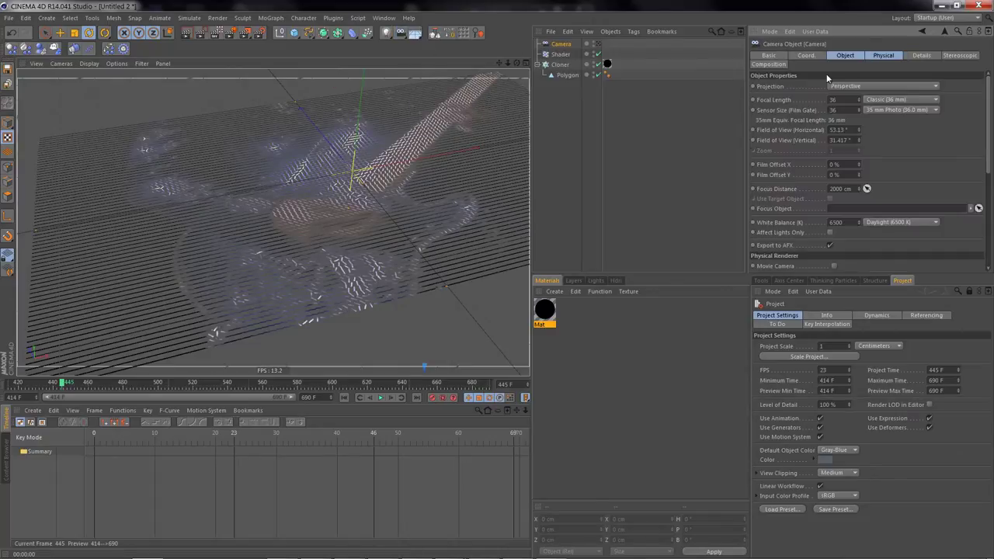
{"action": "left_click", "coordinate": [805, 56]}
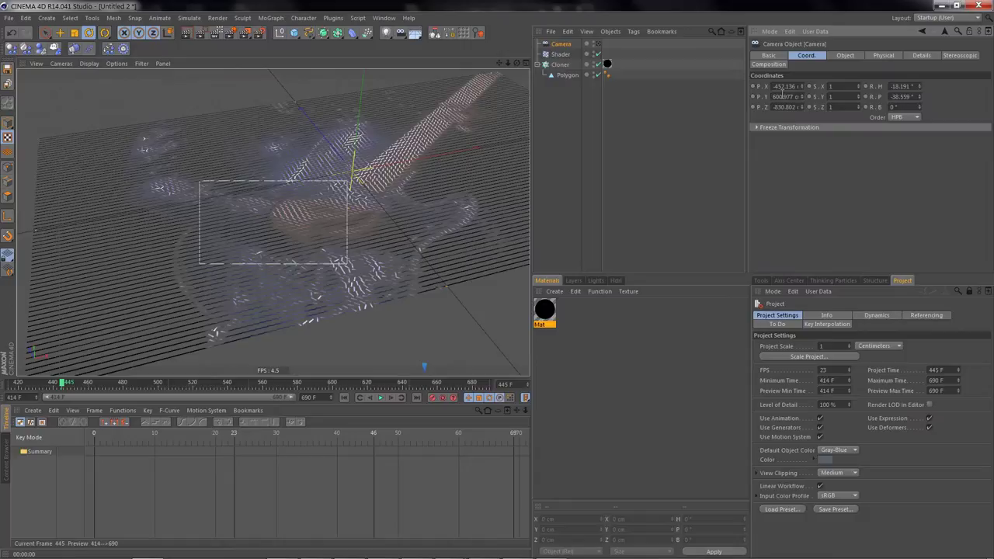
{"action": "left_click", "coordinate": [451, 32]}
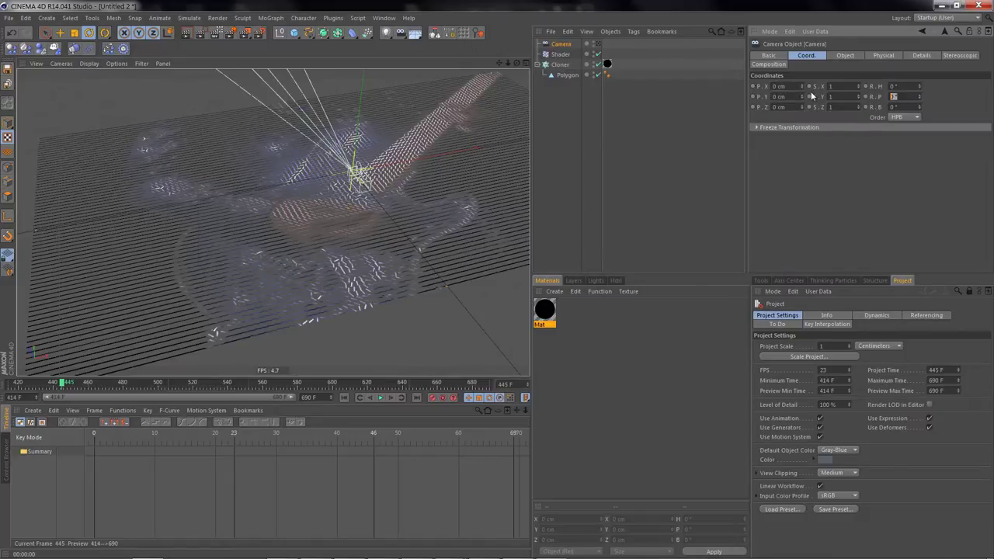
{"action": "key", "text": "Return"}
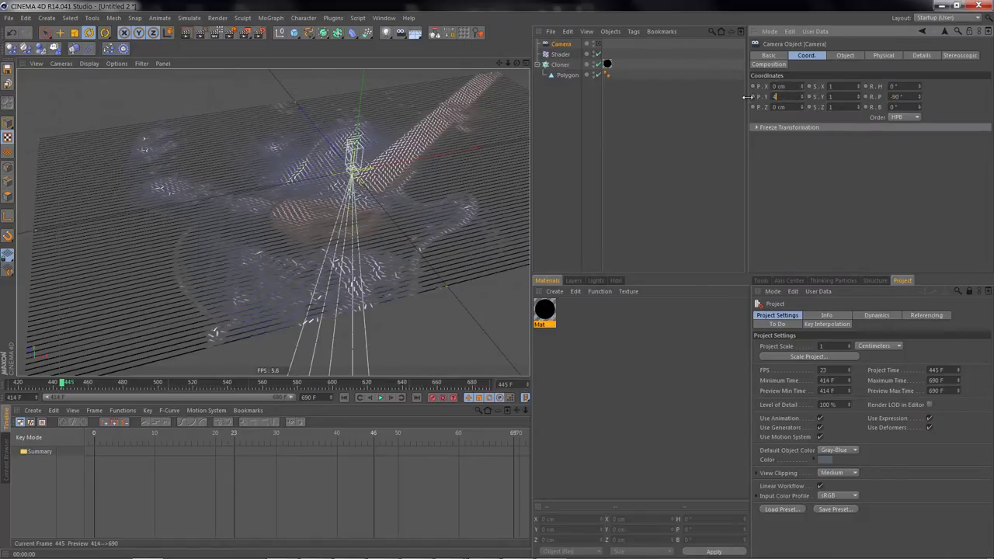
{"action": "type", "text": "000"}
{"action": "key", "text": "Return"}
Give the camera 125 mm focal length, 4000 cm focus, and DOF Rear Blur ending at 400 cm
{"action": "left_click", "coordinate": [833, 57]}
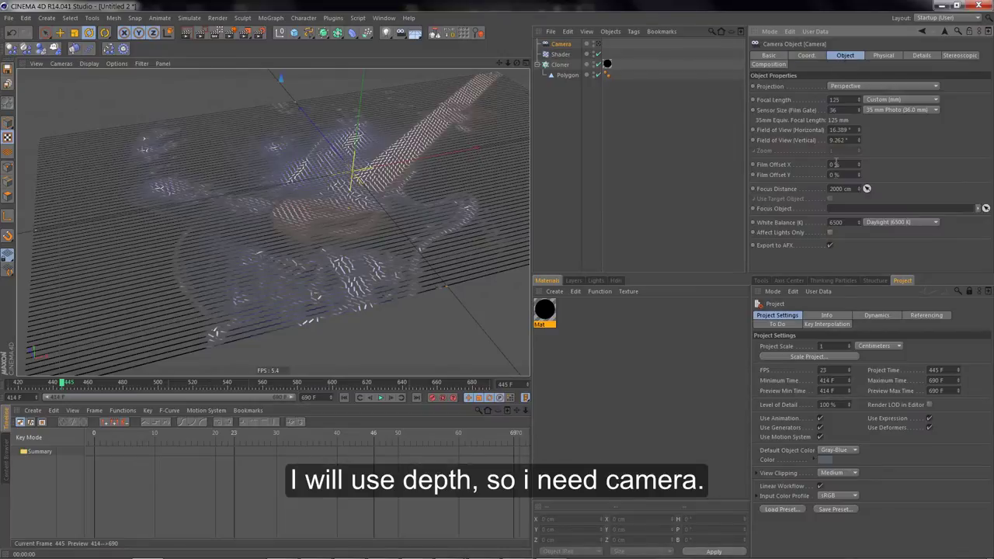
{"action": "key", "text": "Return"}
{"action": "left_click", "coordinate": [872, 57]}
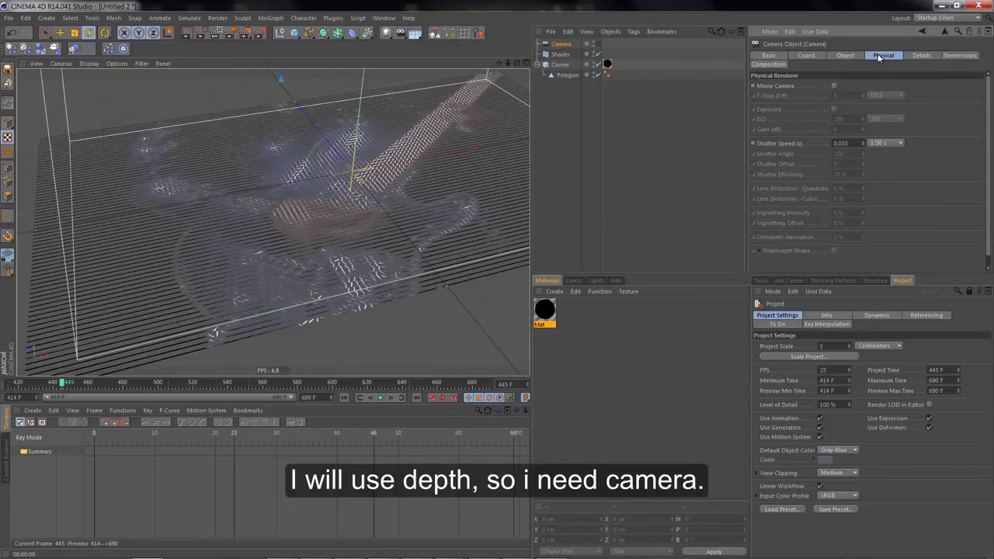
{"action": "left_click", "coordinate": [908, 58]}
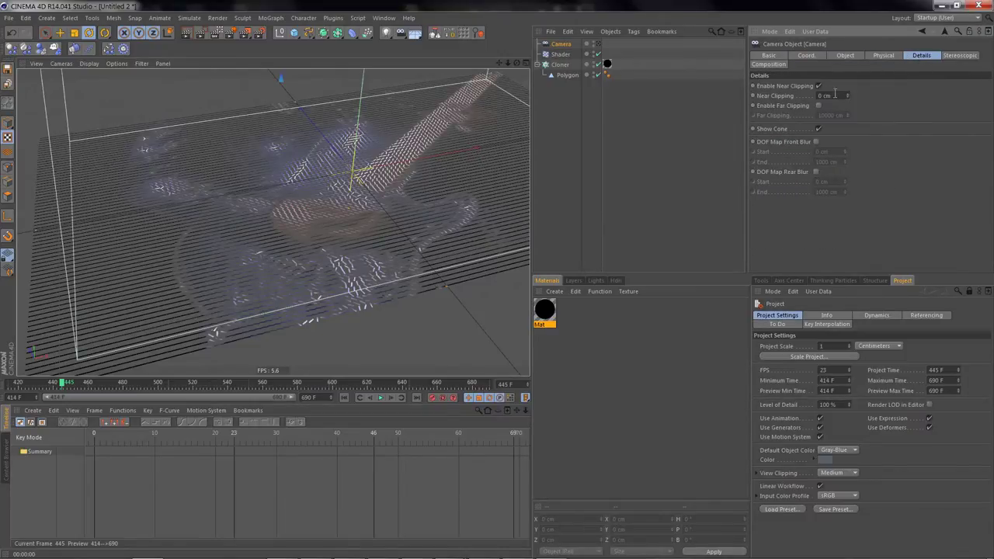
{"action": "key", "text": "Delete"}
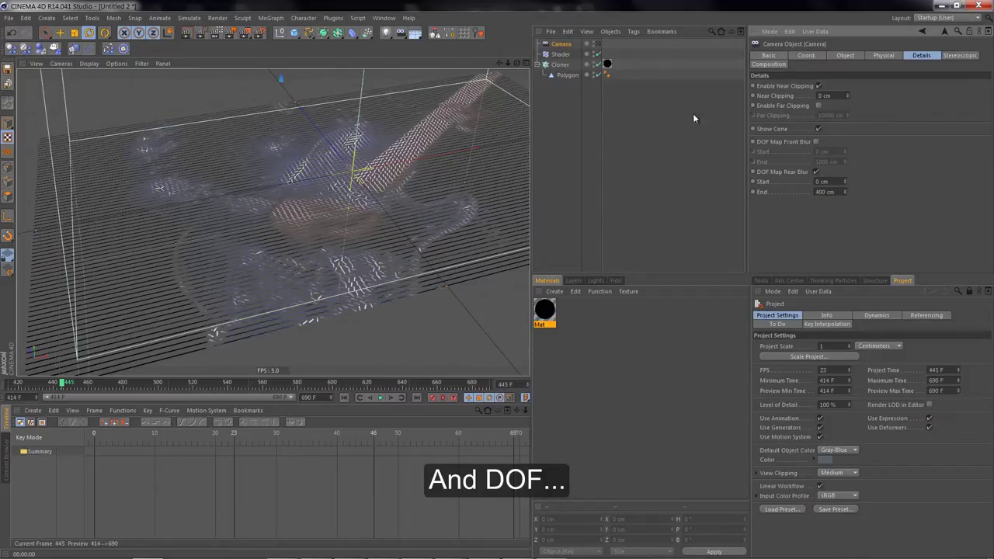
{"action": "left_click", "coordinate": [562, 54]}
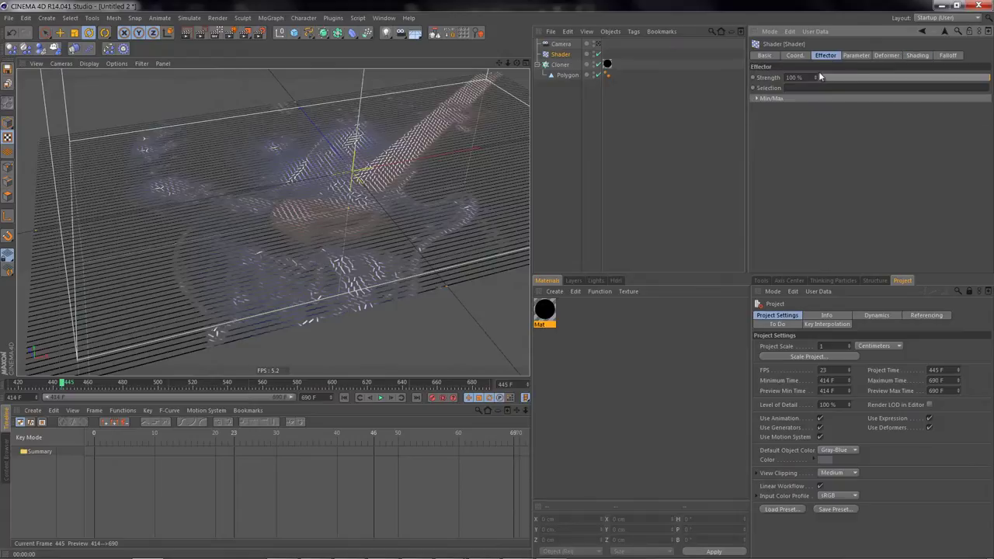
Enable Position on the Shader effector with P.Y -400 cm
{"action": "left_click", "coordinate": [855, 55]}
{"action": "type", "text": "-400"}
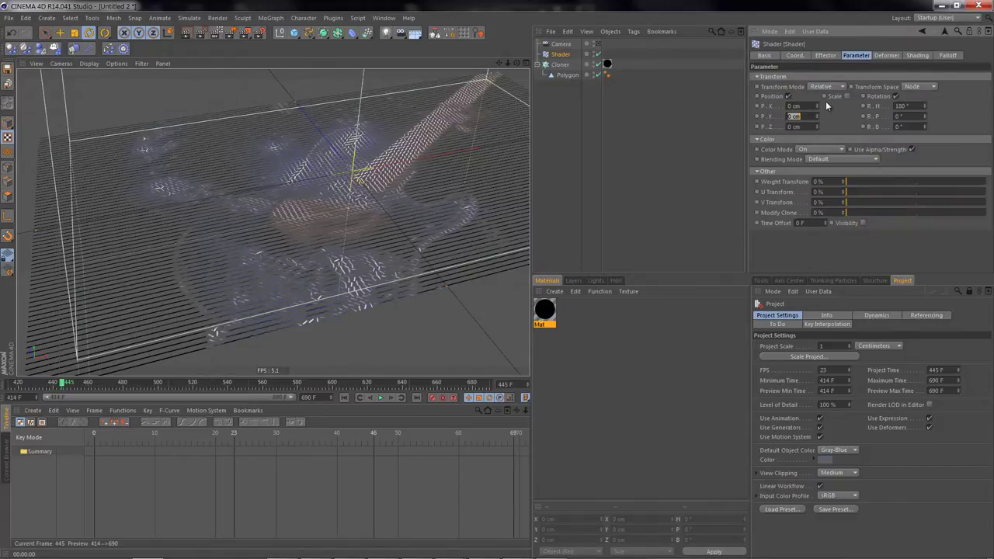
{"action": "key", "text": "Return"}
{"action": "mouse_move", "coordinate": [447, 164]}
{"action": "left_mouse_down", "text": "alt"}
{"action": "mouse_move", "coordinate": [378, 206]}
{"action": "mouse_move", "coordinate": [373, 155]}
{"action": "mouse_move", "coordinate": [384, 149]}
{"action": "left_mouse_up", "text": "alt"}
Look through the new camera, review the effector's tabs, and select the camera
{"action": "left_click", "coordinate": [595, 44]}
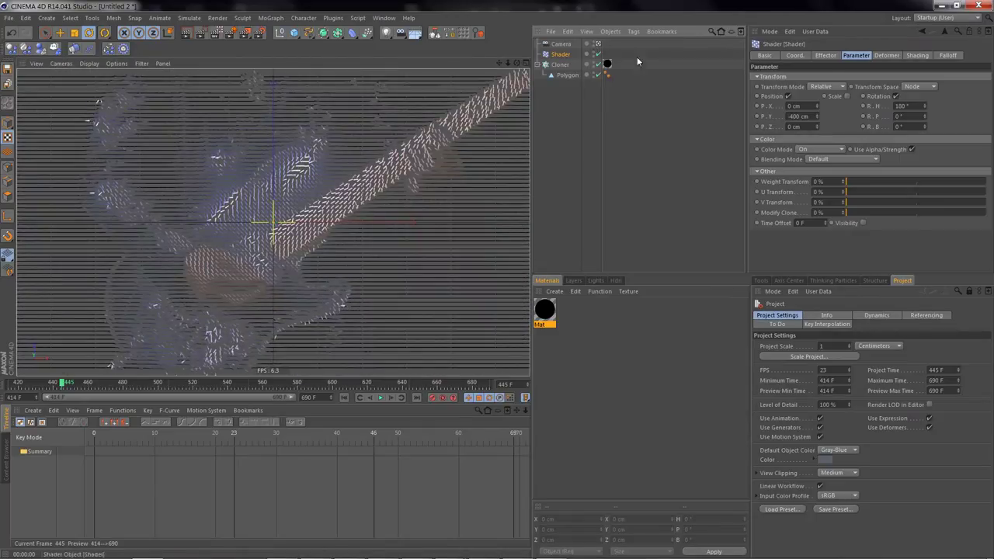
{"action": "left_click", "coordinate": [825, 55]}
{"action": "left_click", "coordinate": [857, 56]}
{"action": "left_click", "coordinate": [888, 56]}
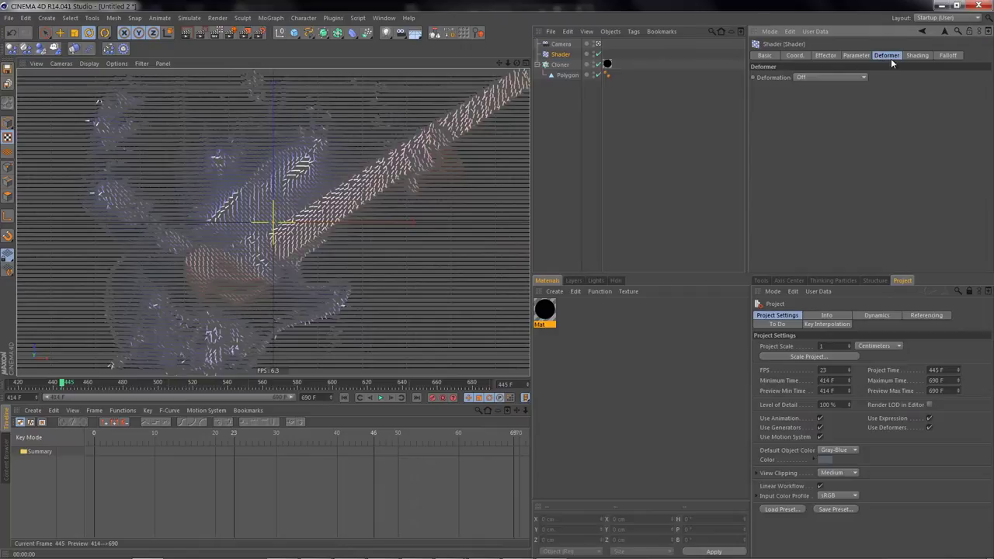
{"action": "left_click", "coordinate": [609, 44]}
{"action": "left_click", "coordinate": [844, 56]}
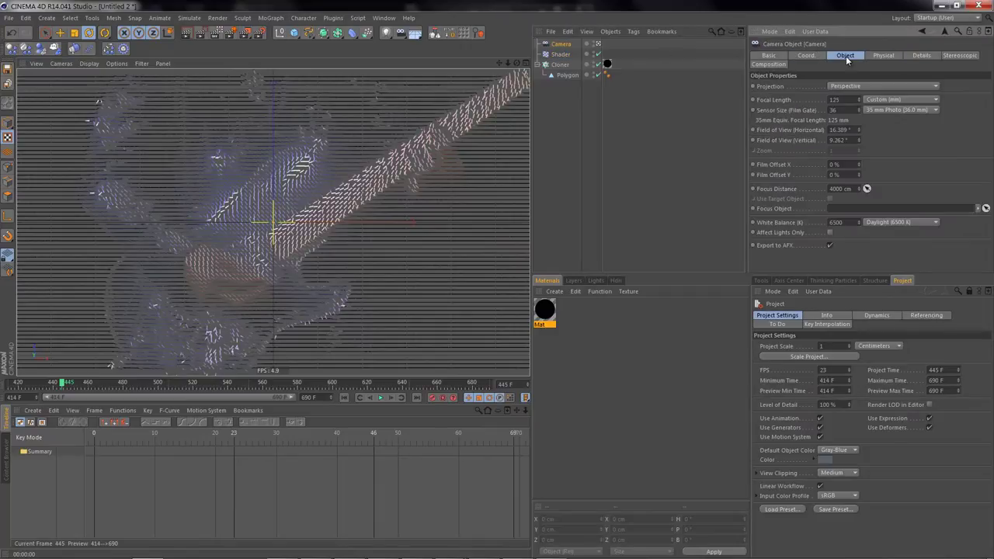
Set the camera's focal length to 130 mm and render a preview
{"action": "type", "text": "130"}
{"action": "key", "text": "Return"}
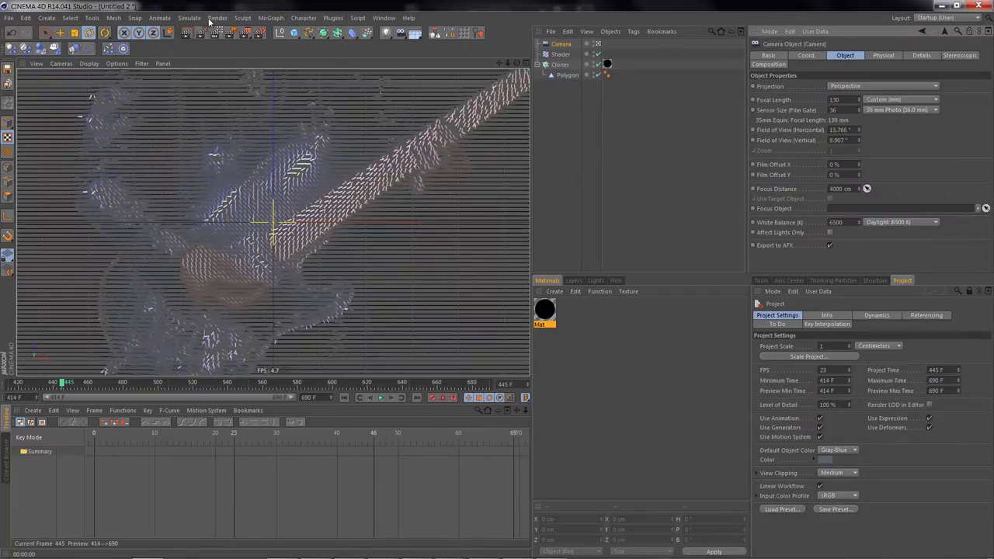
{"action": "left_click", "coordinate": [188, 35]}
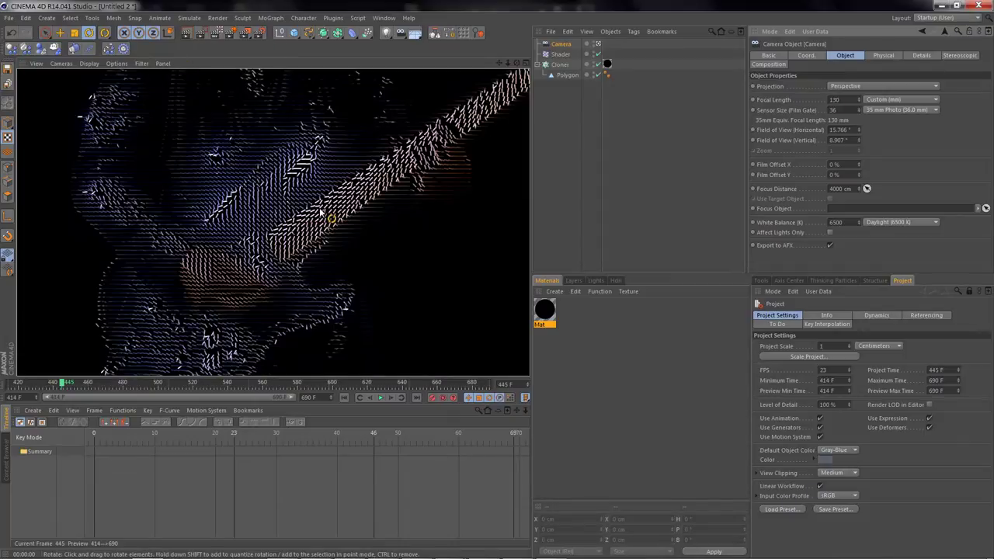
Move the playhead to frame 495 and select the Cloner
{"action": "left_click", "coordinate": [551, 144]}
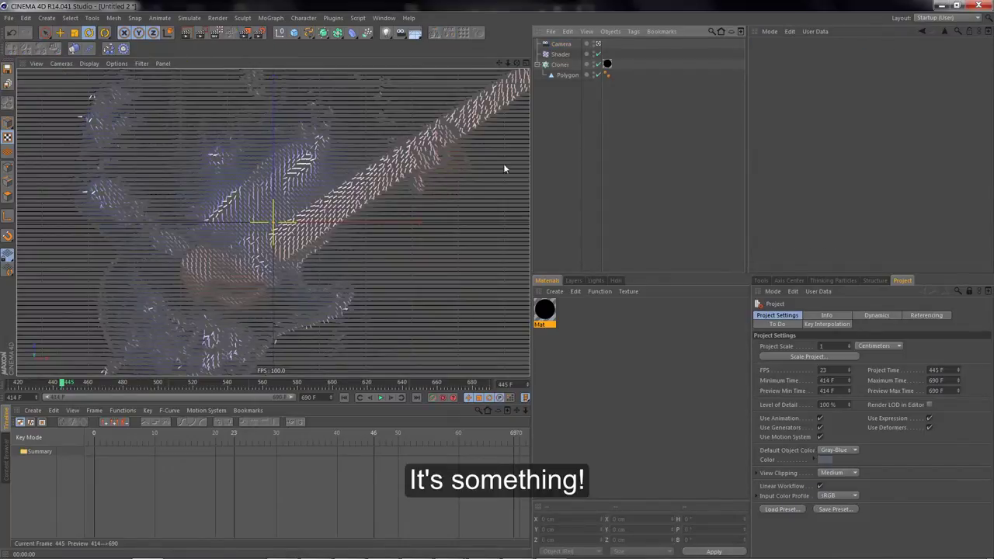
{"action": "mouse_move", "coordinate": [68, 383]}
{"action": "left_mouse_down"}
{"action": "mouse_move", "coordinate": [165, 386]}
{"action": "mouse_move", "coordinate": [152, 386]}
{"action": "left_mouse_up"}
{"action": "left_click", "coordinate": [368, 399]}
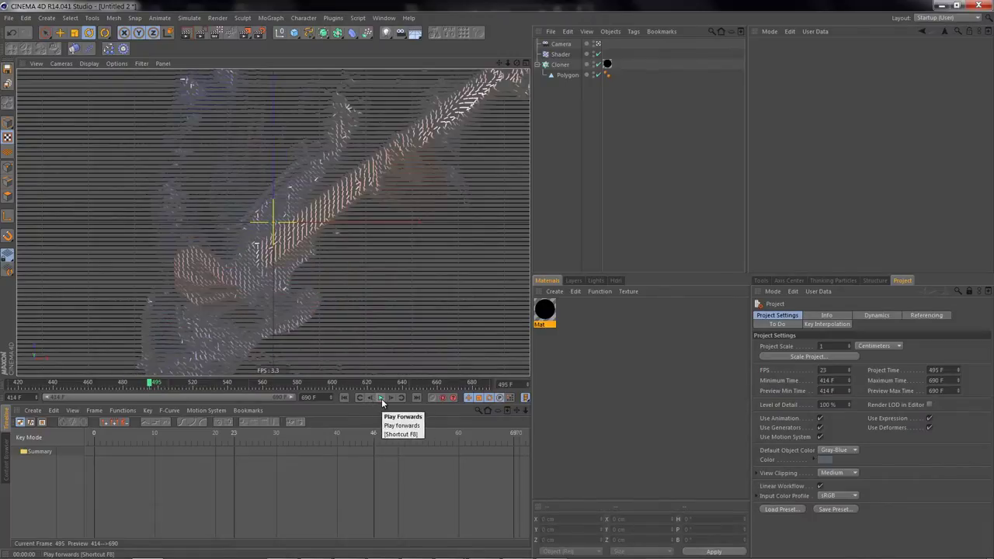
{"action": "left_click", "coordinate": [558, 65]}
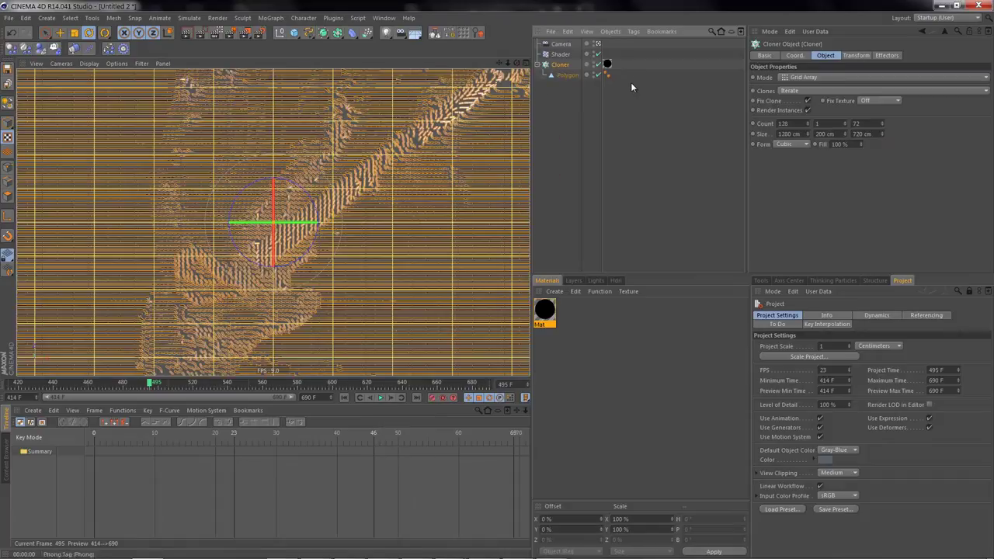
Set the Delay effector's strength to about 79%
{"action": "left_click", "coordinate": [272, 17]}
{"action": "mouse_move", "coordinate": [292, 34]}
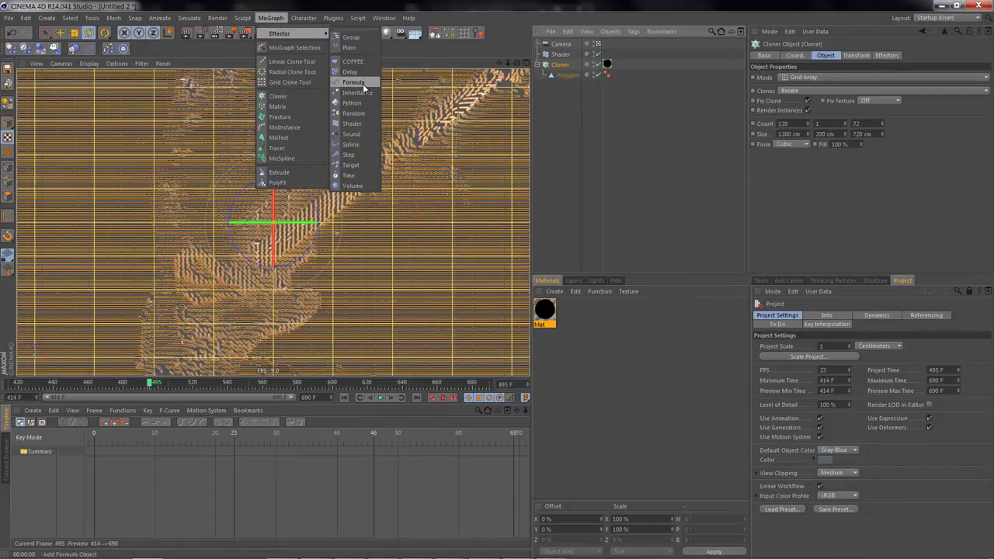
{"action": "left_click", "coordinate": [855, 56]}
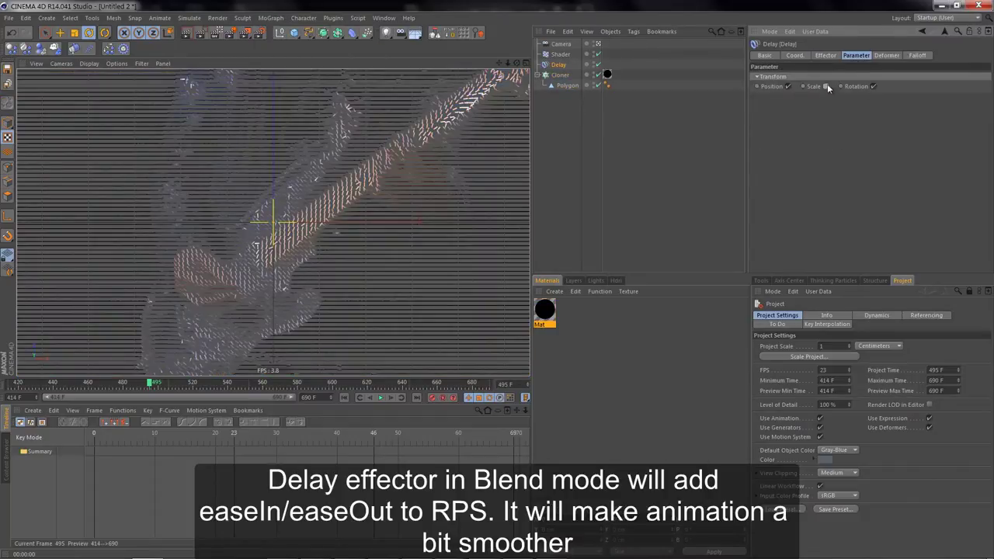
{"action": "left_click", "coordinate": [825, 55]}
{"action": "left_click_drag", "start_coordinate": [904, 78], "coordinate": [955, 81]}
Select the Cloner and show its Basic properties
{"action": "left_click", "coordinate": [559, 74]}
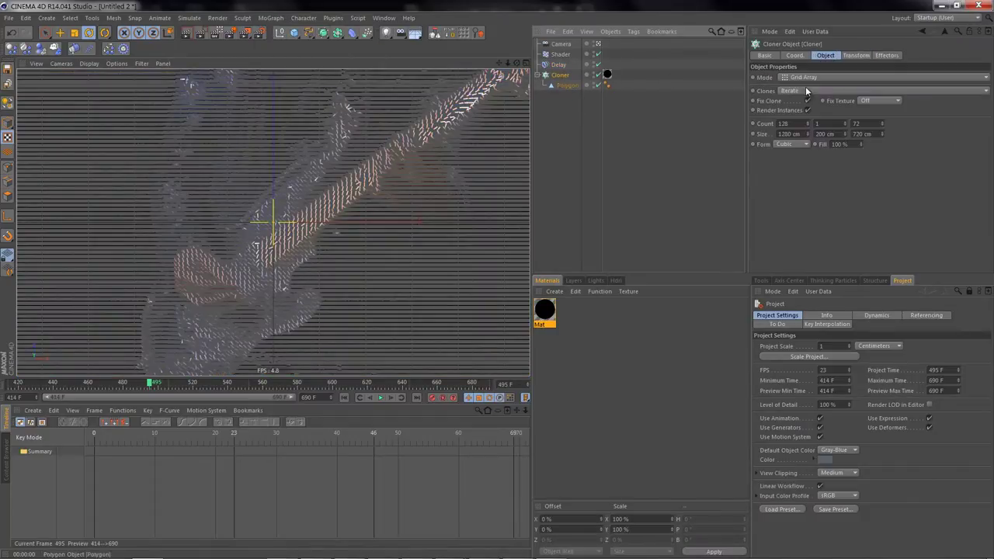
{"action": "left_click", "coordinate": [886, 55]}
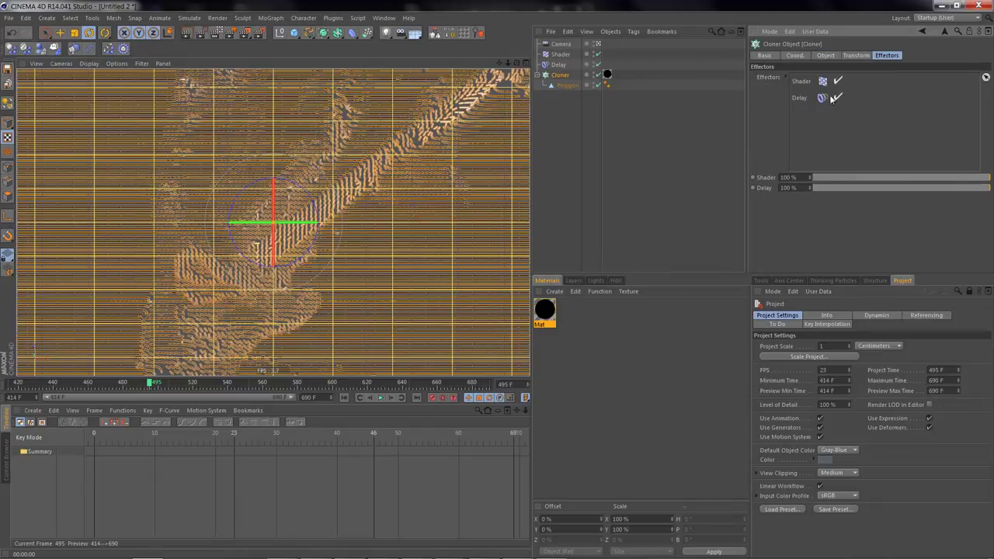
{"action": "left_click", "coordinate": [824, 56]}
{"action": "left_click", "coordinate": [795, 56]}
{"action": "left_click", "coordinate": [764, 55]}
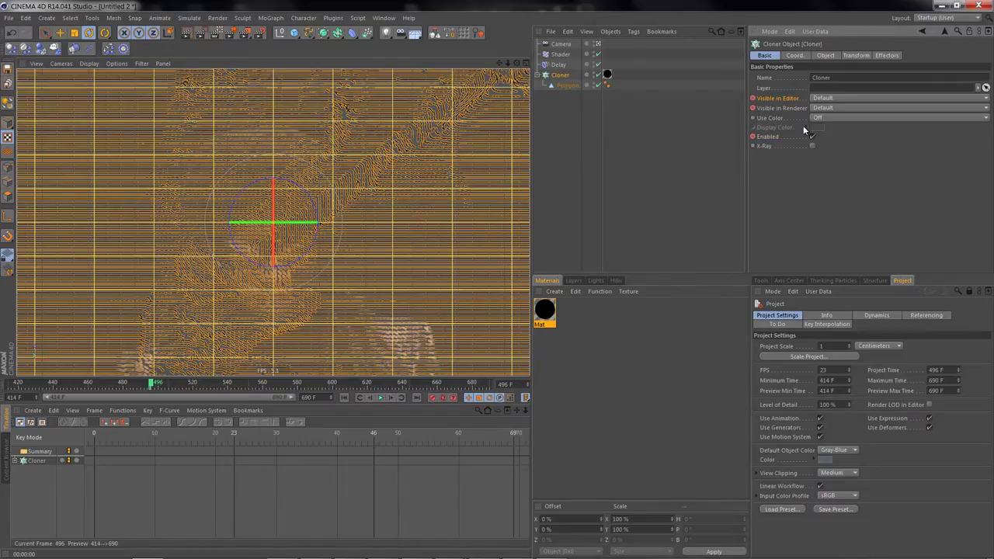
Hide the Cloner in editor and renderer, disable it, and duplicate it as Cloner.1
{"action": "left_click", "coordinate": [823, 98]}
{"action": "left_click", "coordinate": [823, 126]}
{"action": "left_click", "coordinate": [822, 108]}
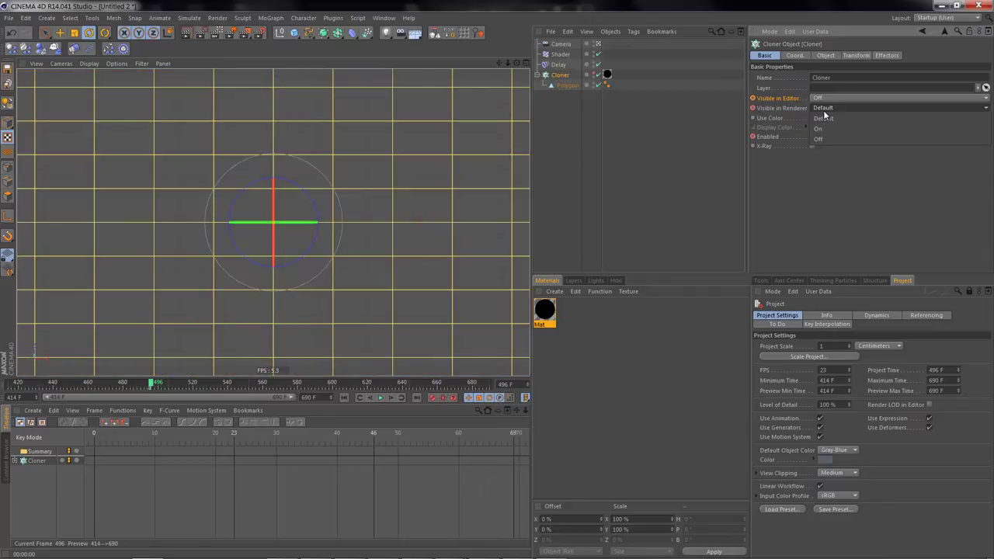
{"action": "left_click", "coordinate": [814, 143]}
{"action": "left_click", "coordinate": [812, 138]}
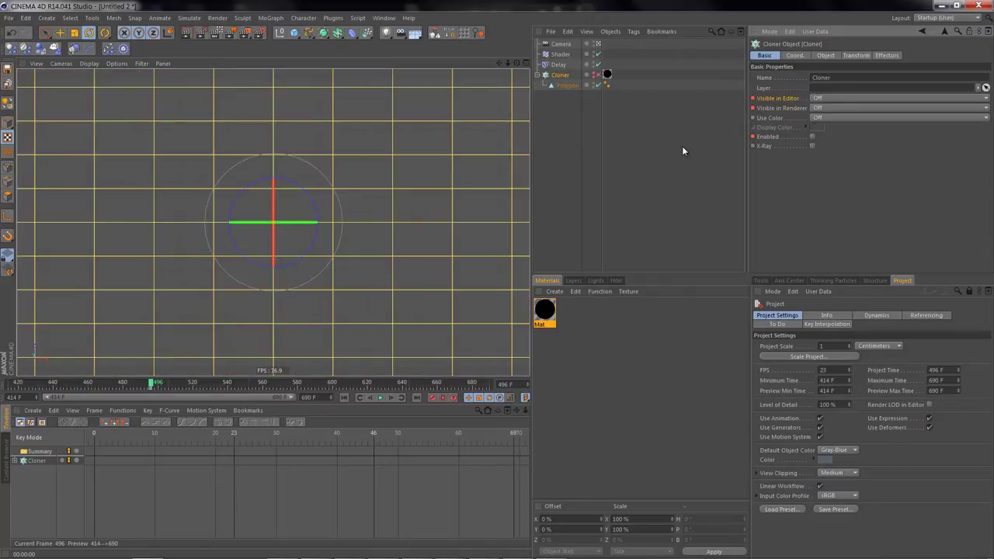
{"action": "left_click_drag", "start_coordinate": [561, 76], "coordinate": [564, 101], "text": "ctrl"}
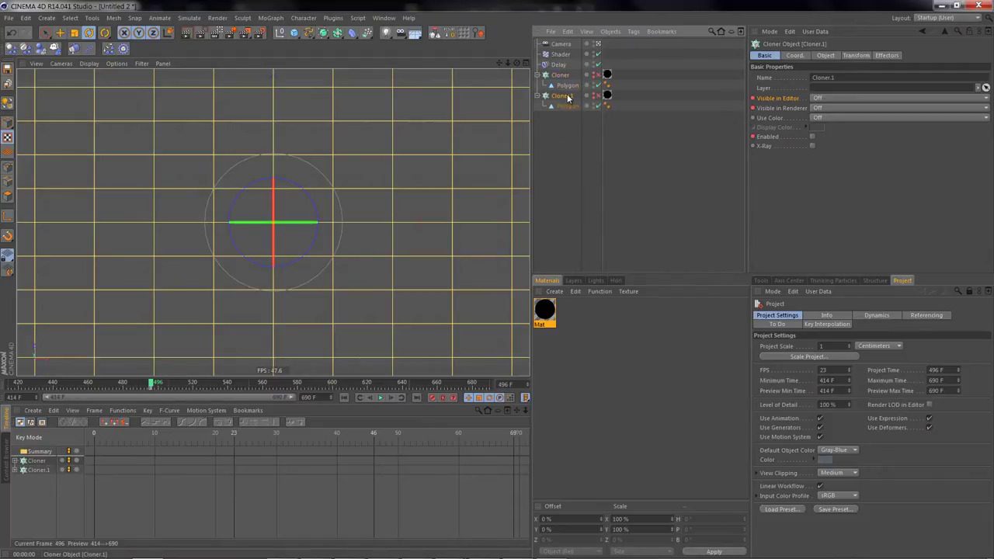
Select the polygon inside Cloner.1 and zoom into an enlarged top view
{"action": "right_click", "coordinate": [571, 97]}
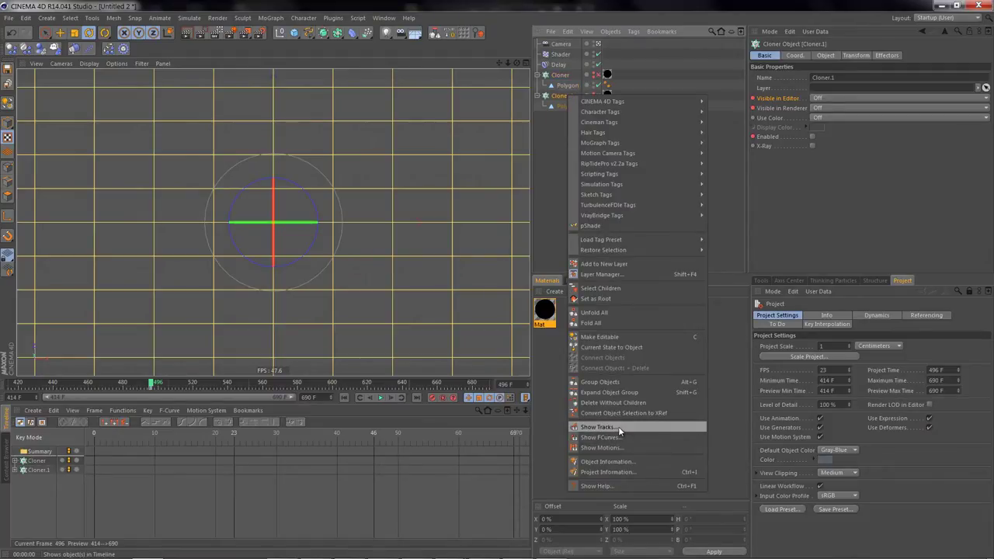
{"action": "left_click", "coordinate": [541, 184]}
{"action": "left_click", "coordinate": [567, 105]}
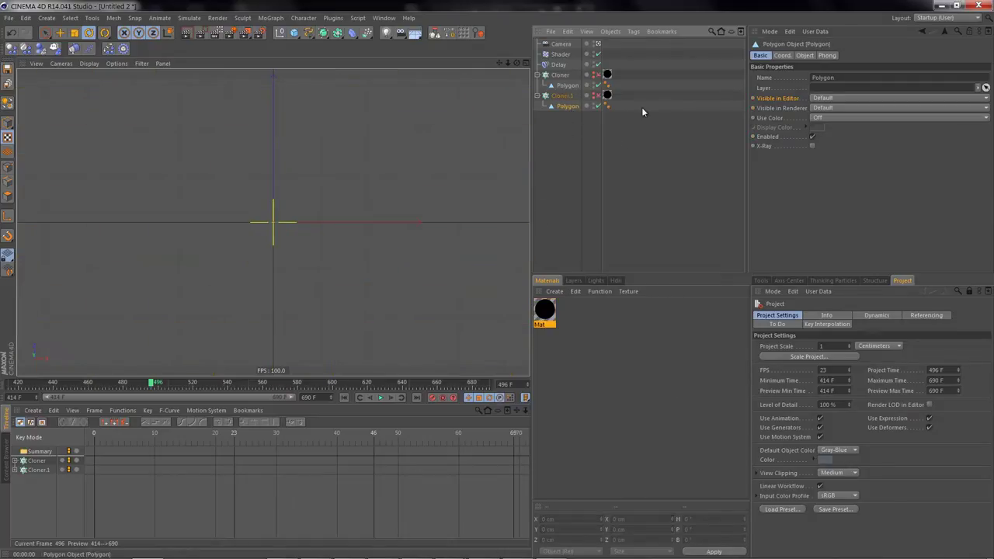
{"action": "left_click", "coordinate": [781, 55]}
{"action": "middle_click", "coordinate": [311, 186]}
{"action": "middle_click", "coordinate": [311, 186]}
{"action": "scroll", "coordinate": [394, 216], "scroll_direction": "up", "scroll_amount": 3}
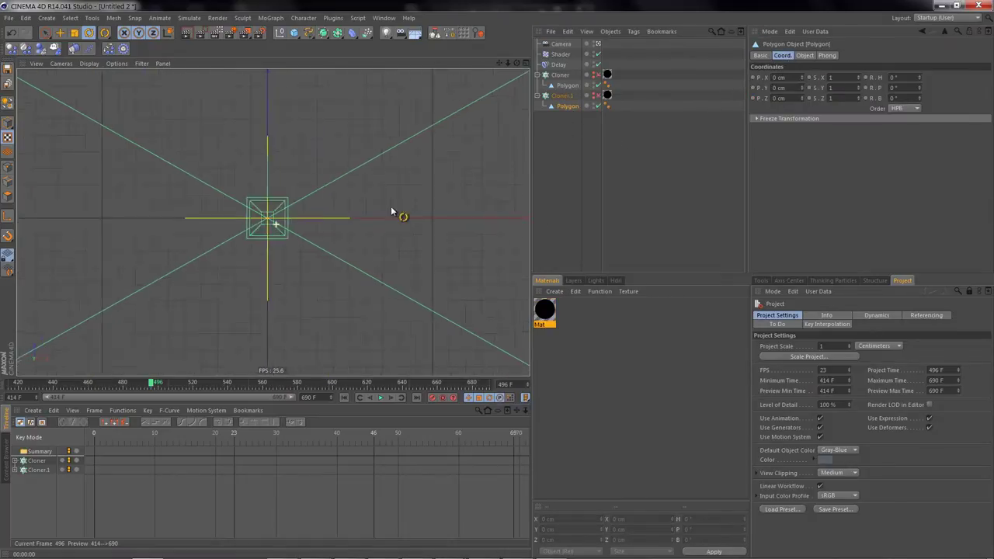
{"action": "scroll", "coordinate": [519, 190], "scroll_direction": "up", "scroll_amount": 5}
Show Cloner.1's tracks and shift its first set of keys one frame later
{"action": "left_click", "coordinate": [562, 95]}
{"action": "right_click", "coordinate": [558, 95]}
{"action": "left_click", "coordinate": [577, 413]}
{"action": "left_click", "coordinate": [258, 451]}
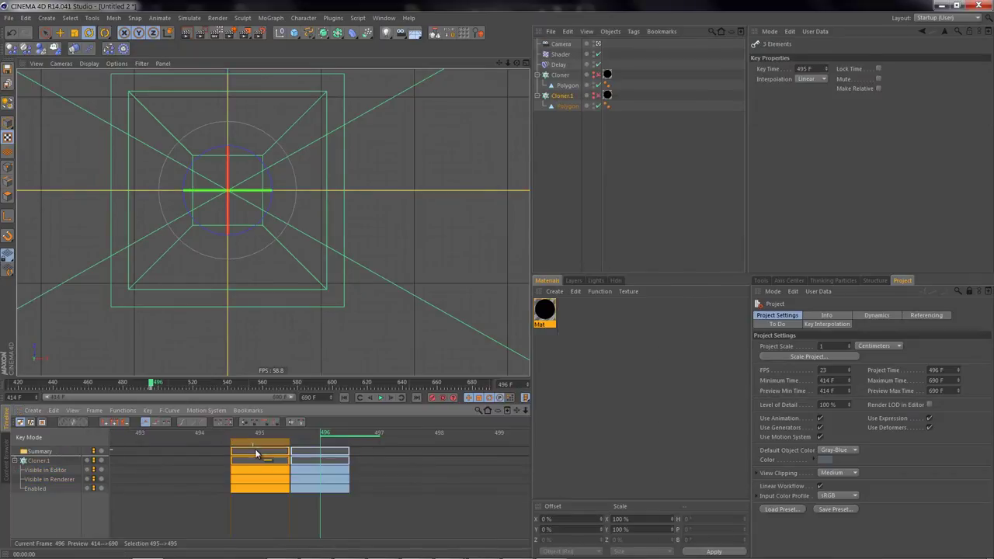
{"action": "left_click_drag", "start_coordinate": [257, 453], "coordinate": [318, 452]}
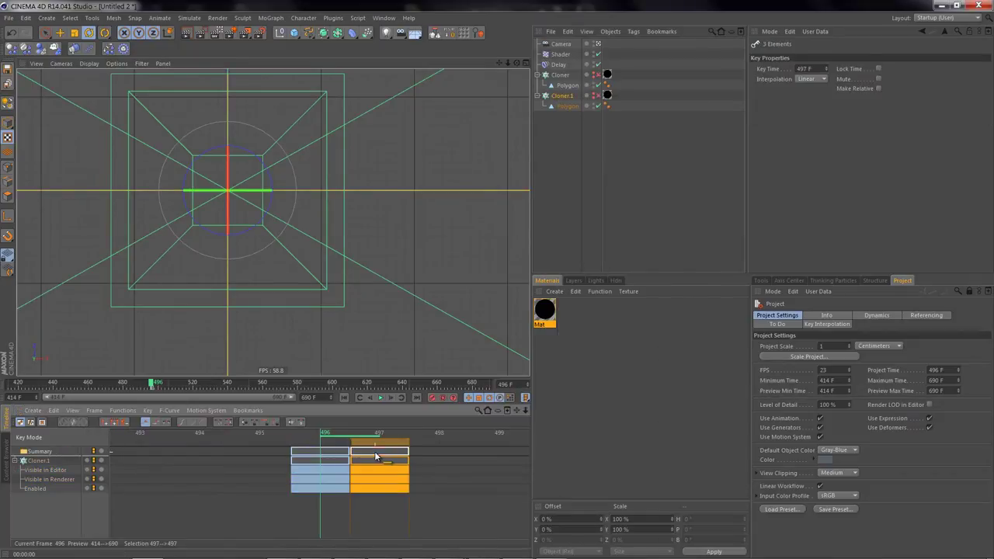
Move Cloner.1's later keys one frame earlier so keys sit at 495 and 496
{"action": "left_click", "coordinate": [567, 97]}
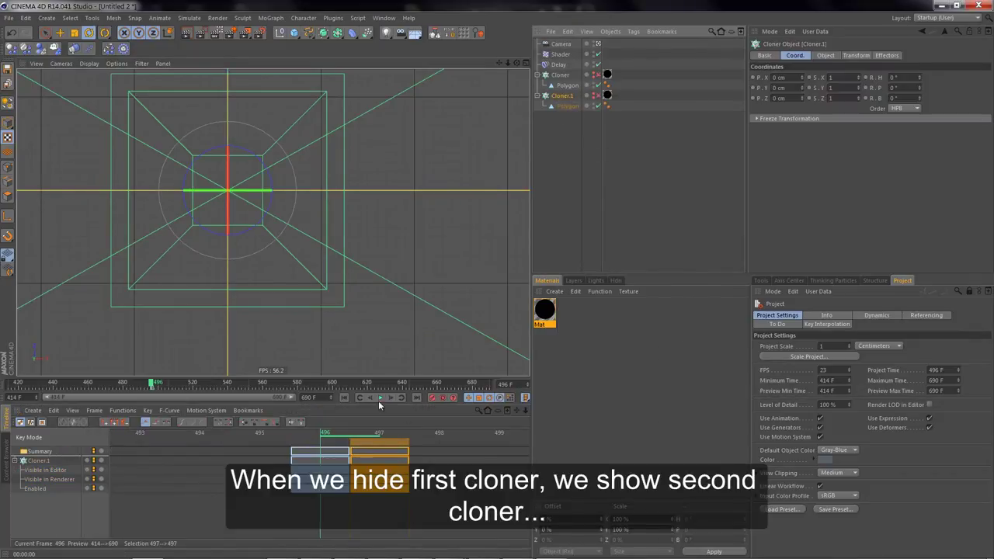
{"action": "left_click", "coordinate": [390, 456]}
{"action": "left_click", "coordinate": [378, 454]}
{"action": "left_click", "coordinate": [326, 454]}
{"action": "left_click_drag", "start_coordinate": [297, 454], "coordinate": [268, 454]}
{"action": "left_click", "coordinate": [326, 453]}
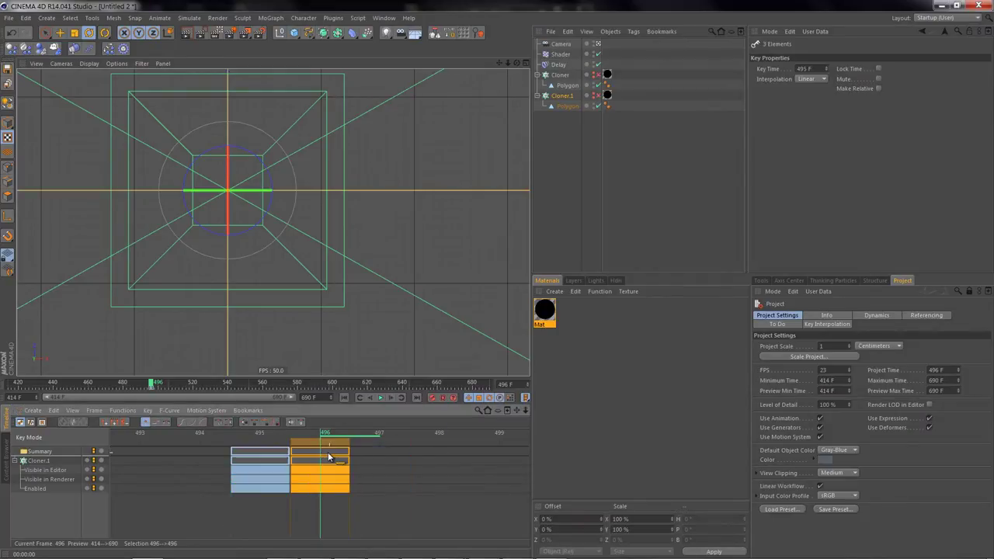
{"action": "left_click", "coordinate": [568, 106]}
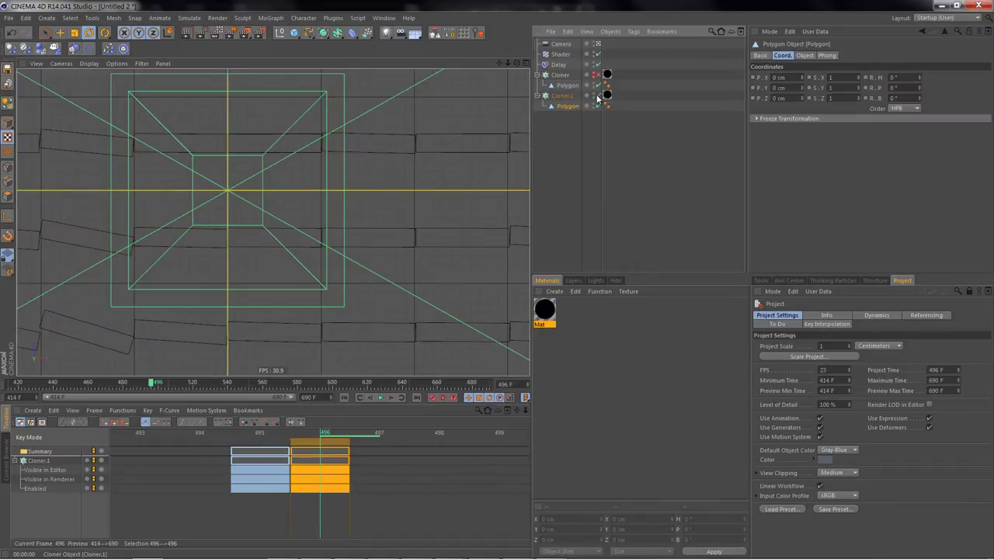
Set the polygon's height to 10 cm, check it shaded, and undo the early conversion
{"action": "left_click", "coordinate": [806, 56]}
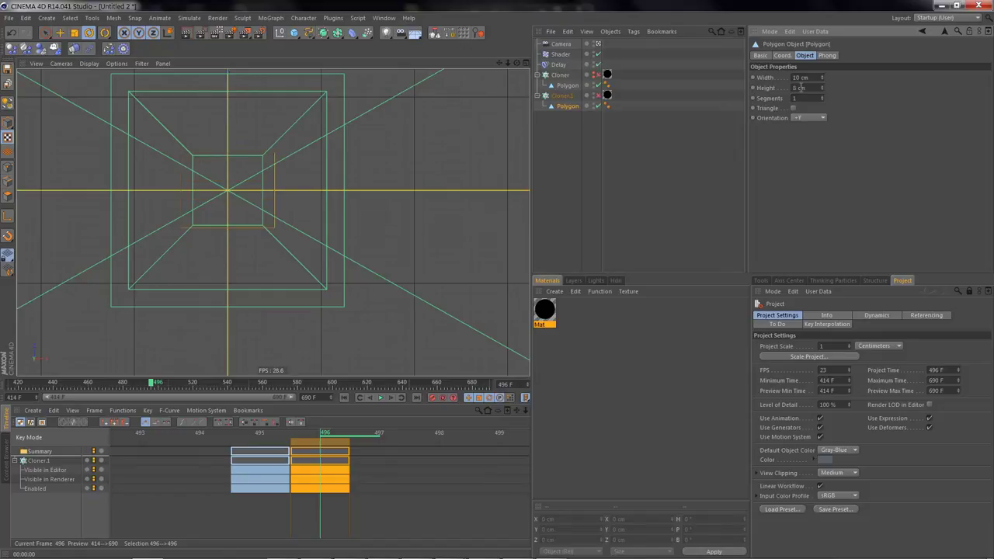
{"action": "key", "text": "Return"}
{"action": "type", "text": "1"}
{"action": "key", "text": "Return"}
{"action": "key", "text": "c"}
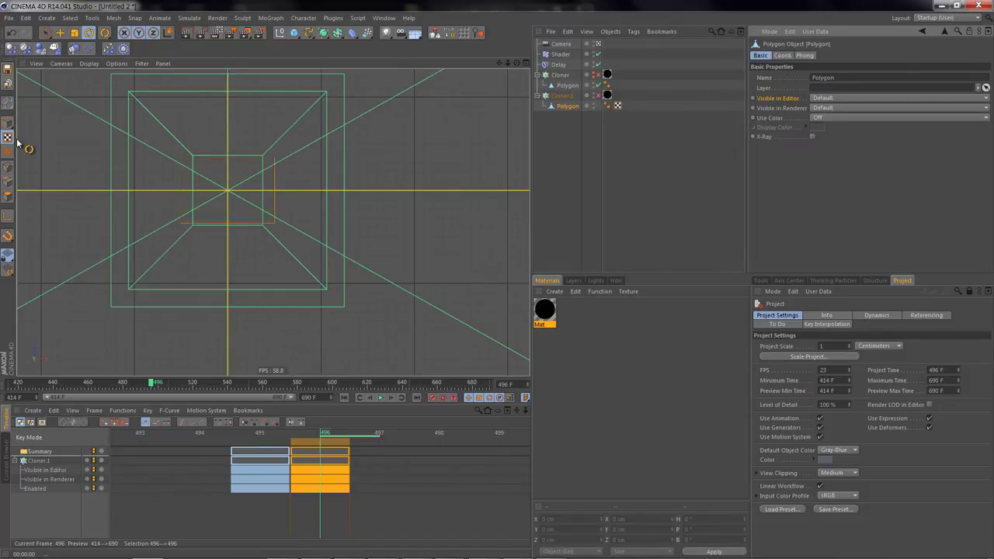
{"action": "left_click", "coordinate": [87, 63]}
{"action": "left_click", "coordinate": [105, 76]}
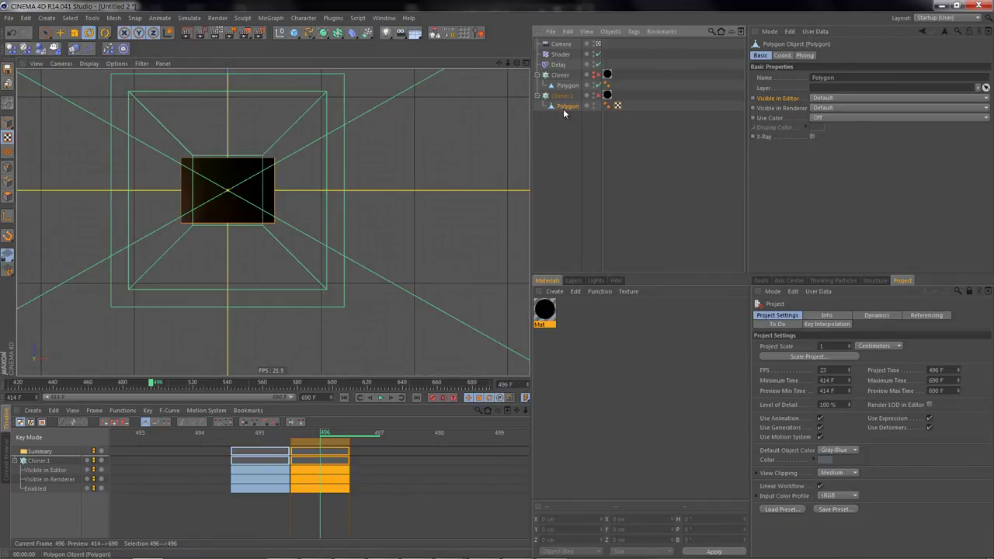
{"action": "left_click", "coordinate": [11, 34]}
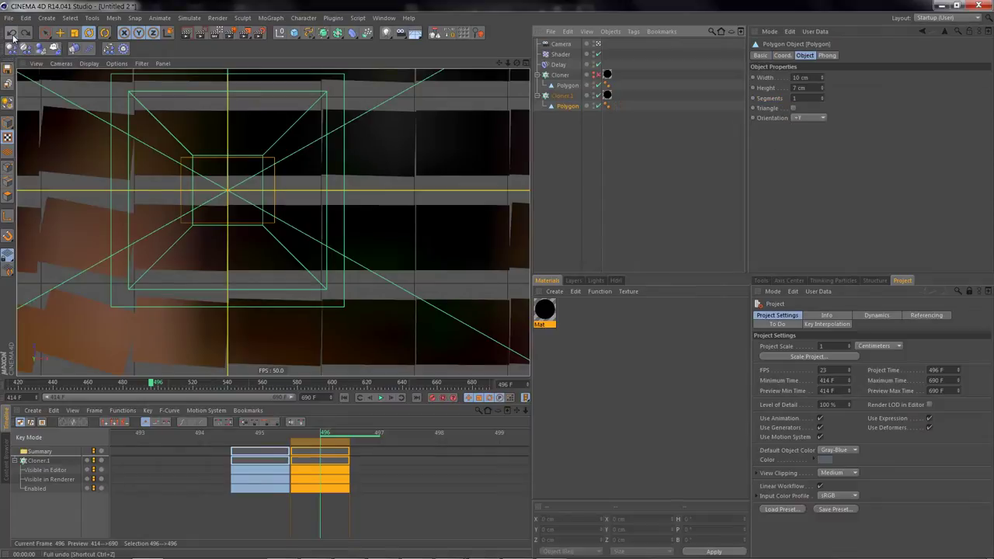
Make the polygon a 7 cm-wide triangle and convert it to an editable polygon
{"action": "left_click", "coordinate": [792, 108]}
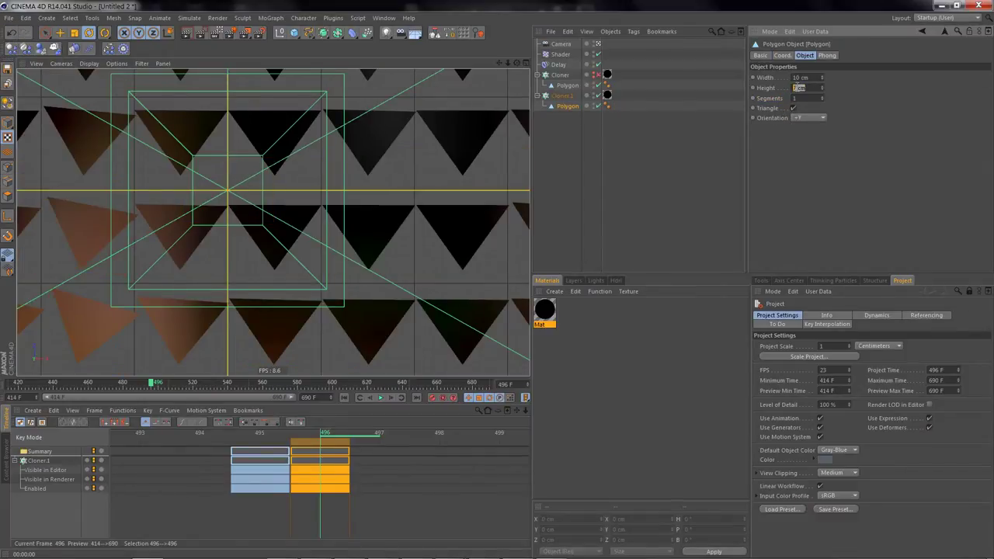
{"action": "type", "text": "107"}
{"action": "key", "text": "Return"}
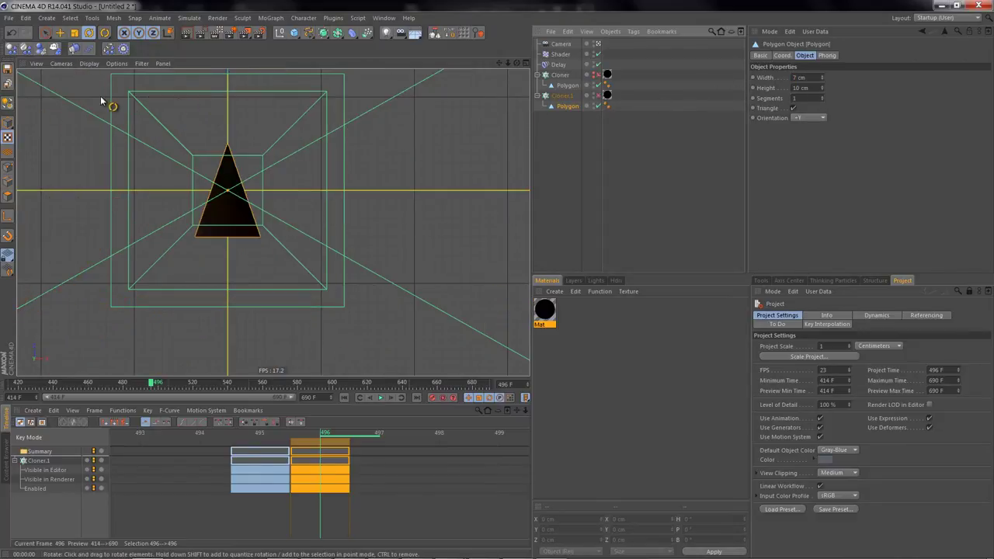
{"action": "left_click", "coordinate": [7, 105]}
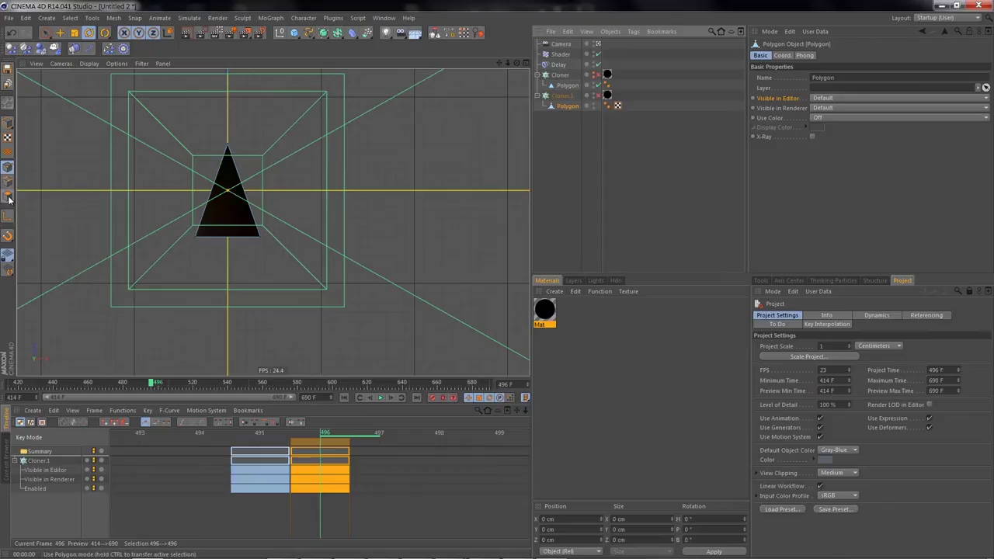
Knife-cut the triangle's bottom edge and raise the new base point into an arrow notch
{"action": "left_click", "coordinate": [8, 188]}
{"action": "left_click", "coordinate": [228, 236]}
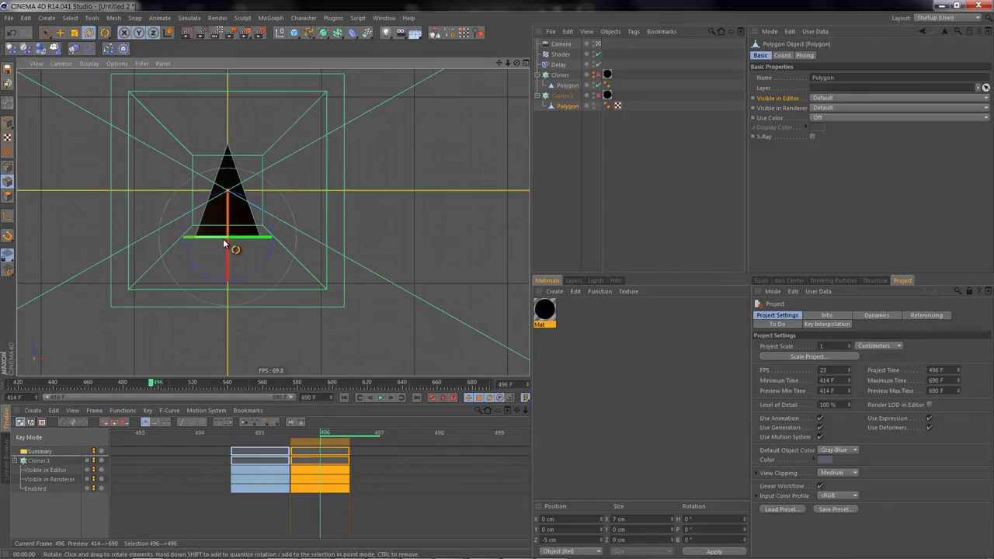
{"action": "key", "text": "e"}
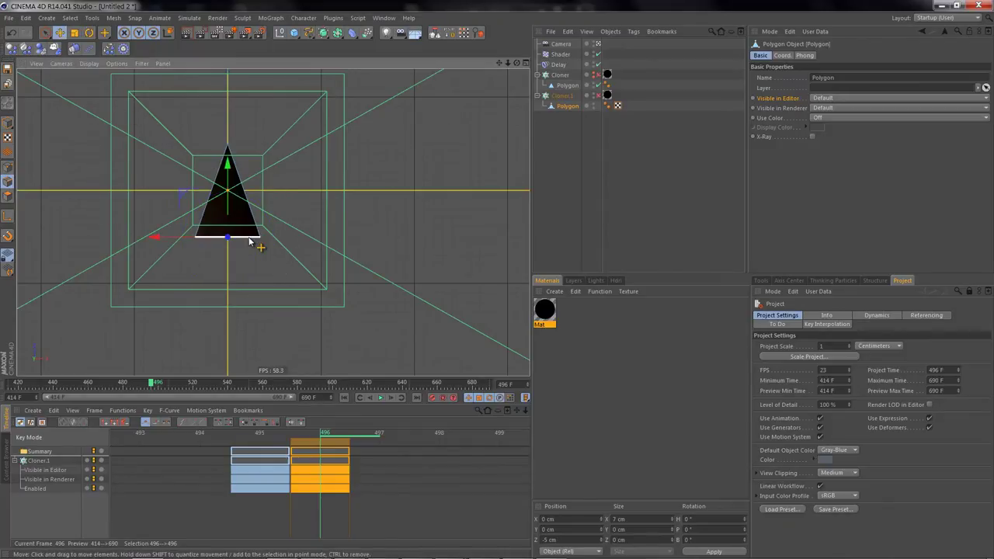
{"action": "right_click", "coordinate": [252, 240]}
{"action": "left_click", "coordinate": [299, 365]}
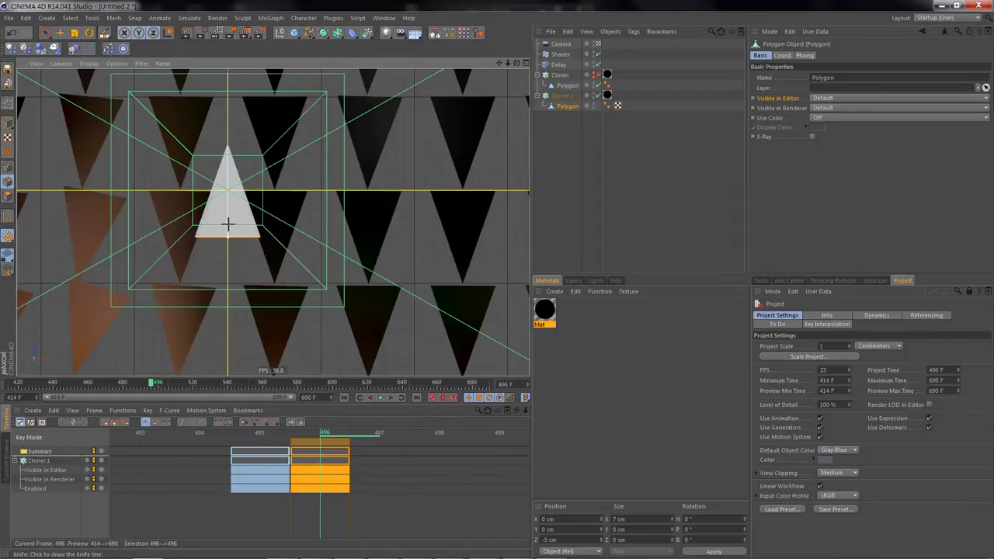
{"action": "left_click", "coordinate": [59, 32]}
{"action": "left_click_drag", "start_coordinate": [229, 221], "coordinate": [230, 186]}
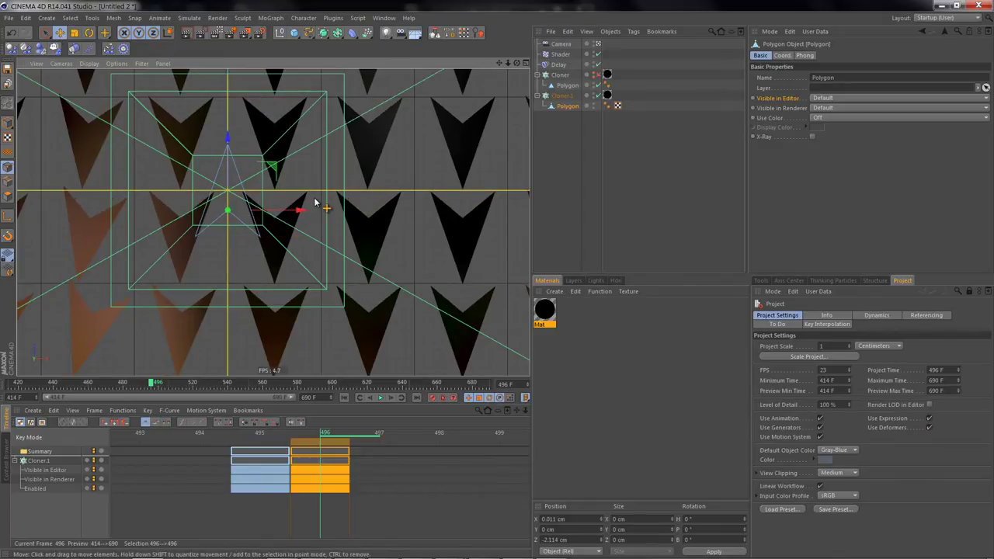
Render a camera-view preview of the arrow clones and reselect the polygon
{"action": "middle_click", "coordinate": [314, 204]}
{"action": "middle_click", "coordinate": [222, 160]}
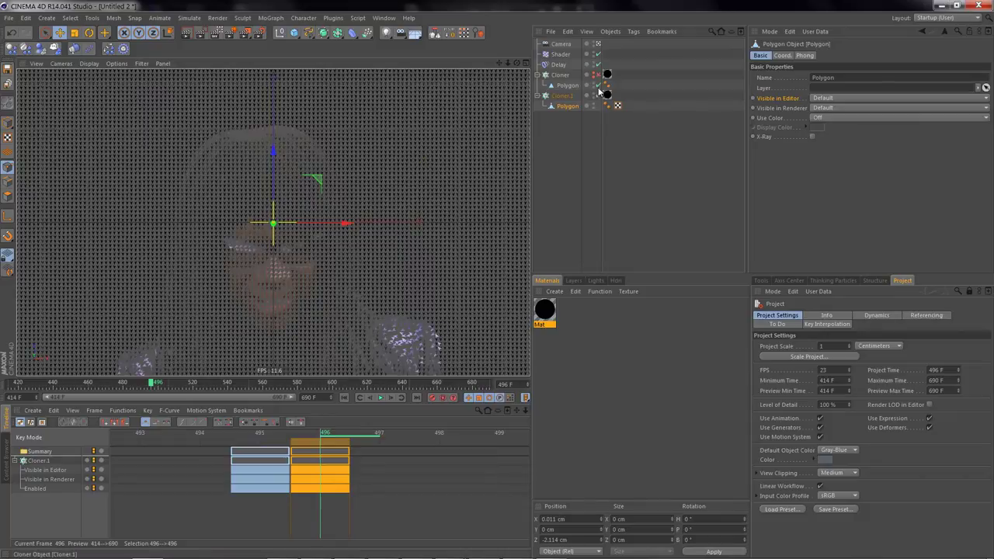
{"action": "left_click", "coordinate": [608, 168]}
{"action": "key", "text": "ctrl+r"}
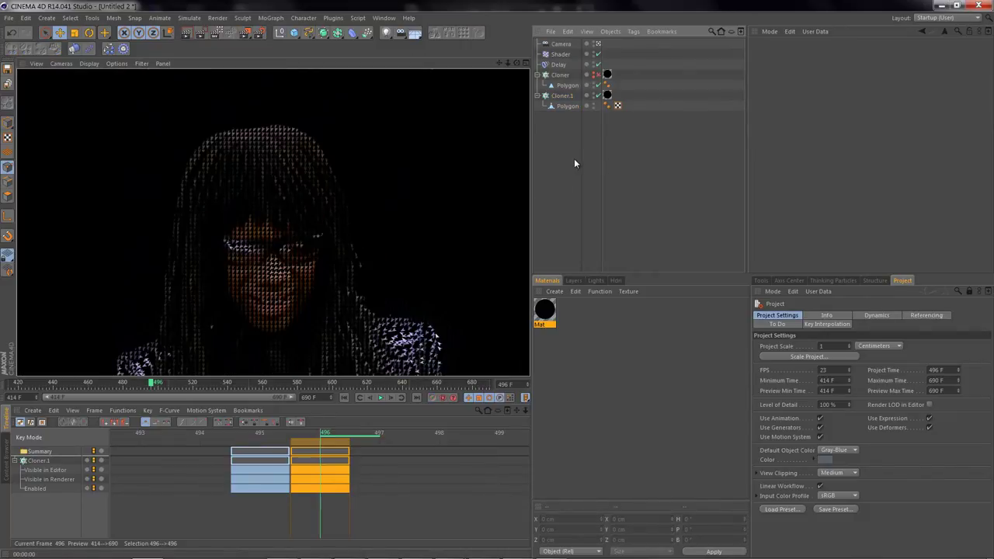
{"action": "left_click", "coordinate": [566, 106]}
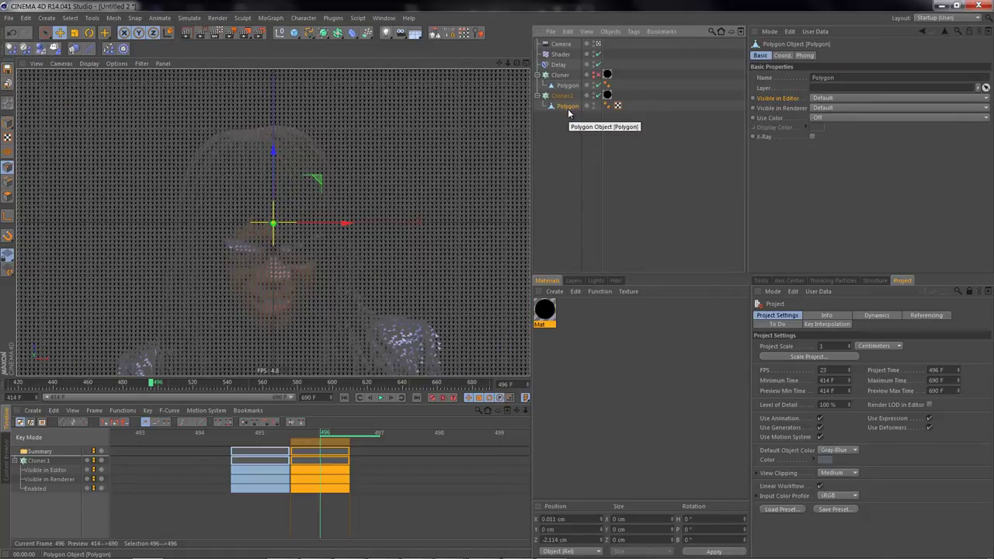
Add a plane to Cloner.1 and set its size to 8 cm
{"action": "left_click_drag", "start_coordinate": [293, 33], "coordinate": [457, 71]}
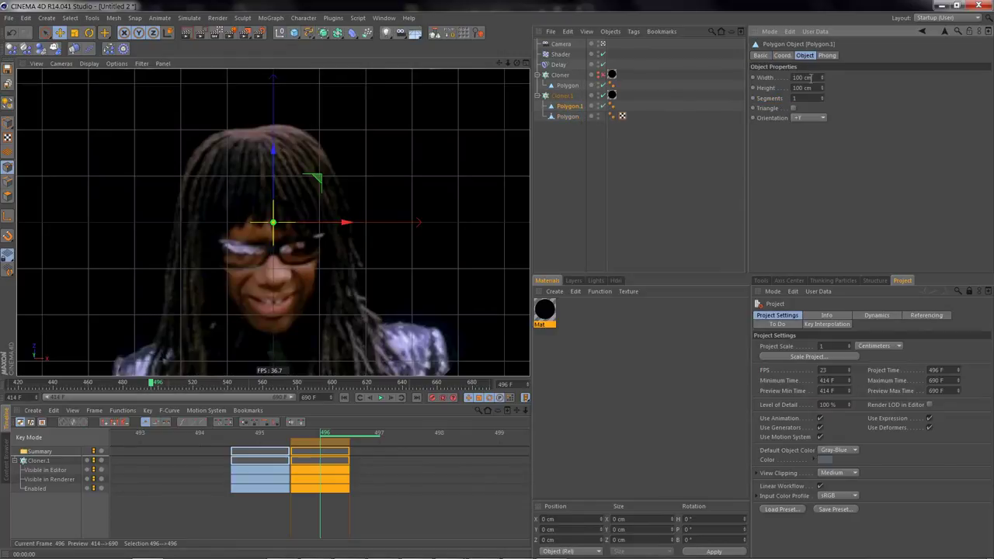
{"action": "type", "text": "8"}
{"action": "key", "text": "Return"}
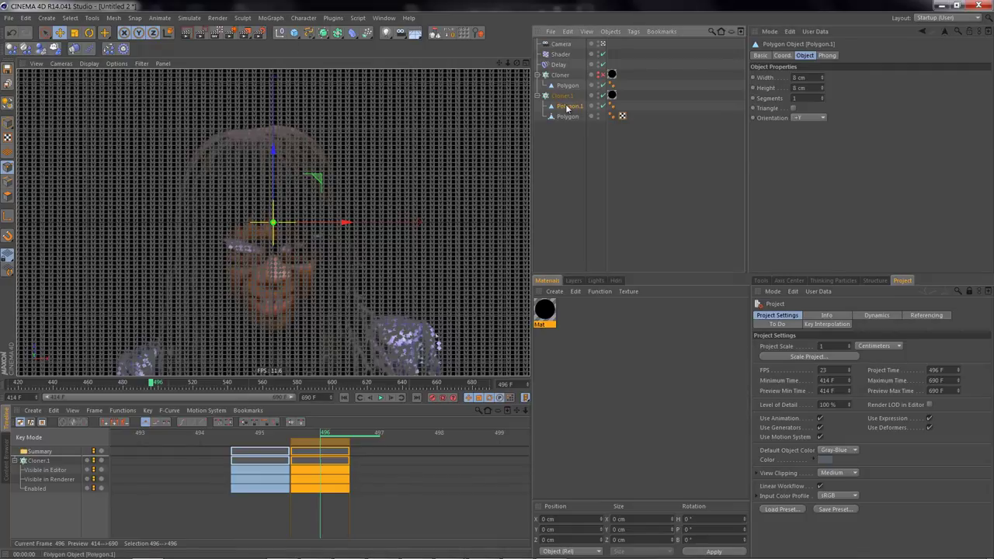
Copy the plane as Polygon.2 at 2 cm height and view it alone in a maximised perspective
{"action": "key", "text": "ctrl+c"}
{"action": "key", "text": "ctrl+v"}
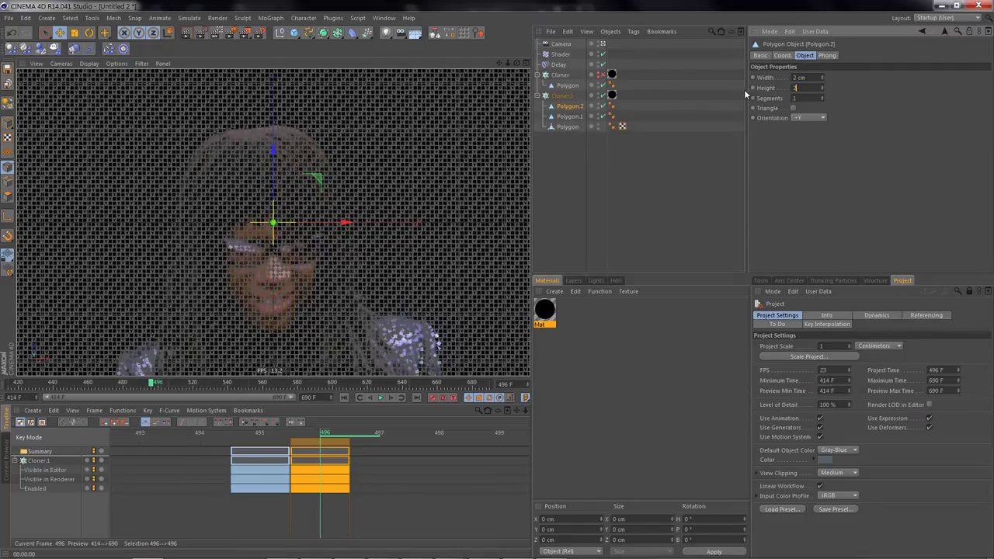
{"action": "key", "text": "Return"}
{"action": "left_click", "coordinate": [603, 116]}
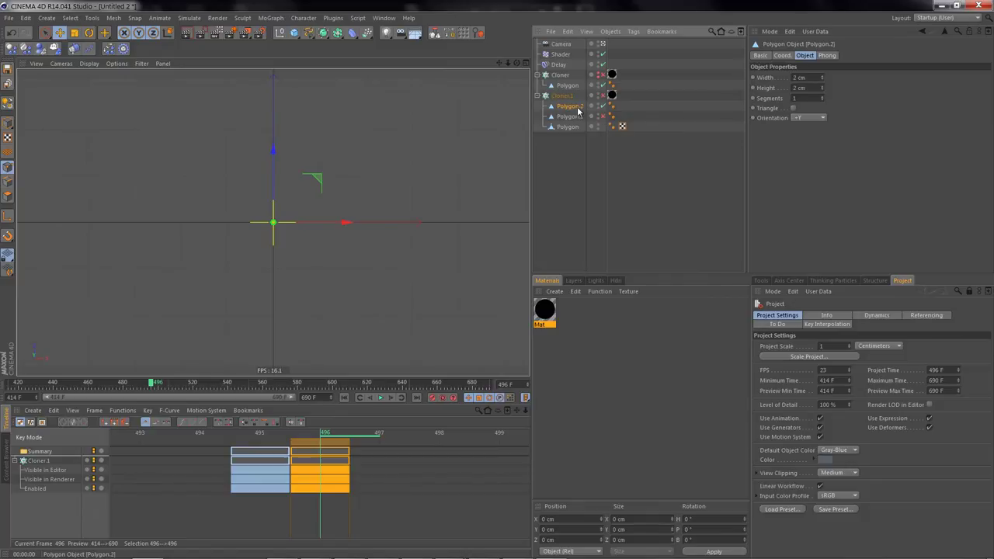
{"action": "middle_click", "coordinate": [422, 111]}
{"action": "middle_click", "coordinate": [419, 118]}
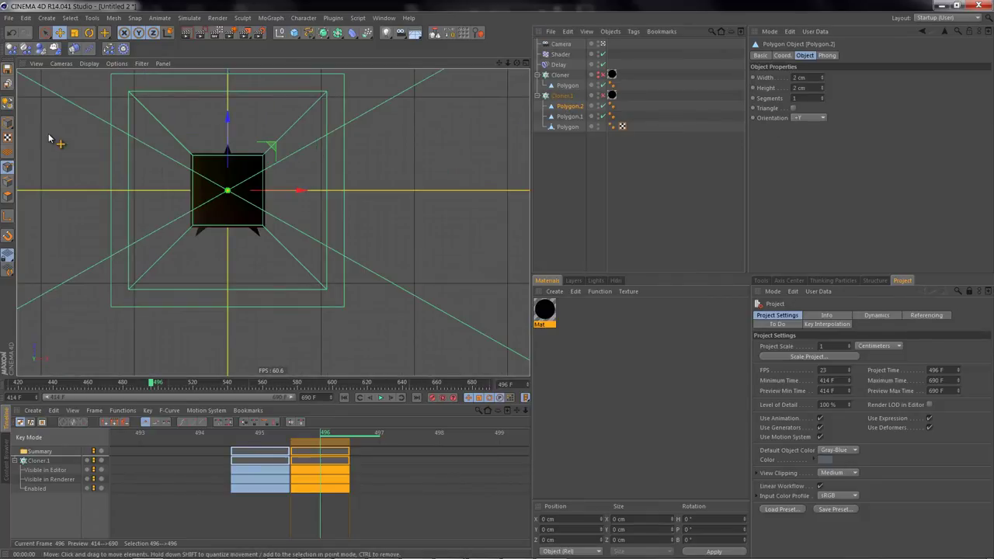
Extrude the editable square, with Preserve Groups off, into a cross shape
{"action": "key", "text": "c"}
{"action": "left_click", "coordinate": [7, 180]}
{"action": "left_click", "coordinate": [227, 191]}
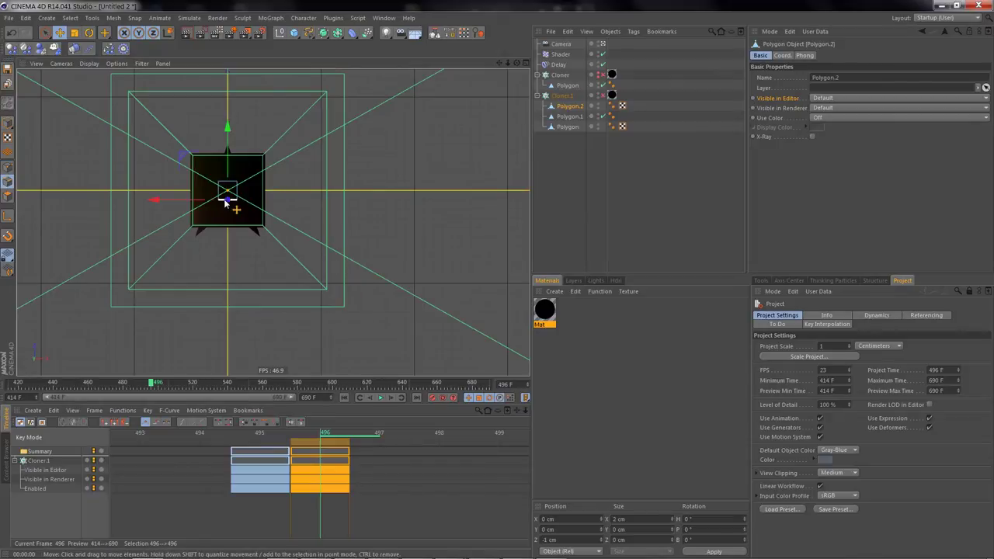
{"action": "right_click", "coordinate": [233, 202]}
{"action": "left_click", "coordinate": [298, 409]}
{"action": "left_click", "coordinate": [826, 315]}
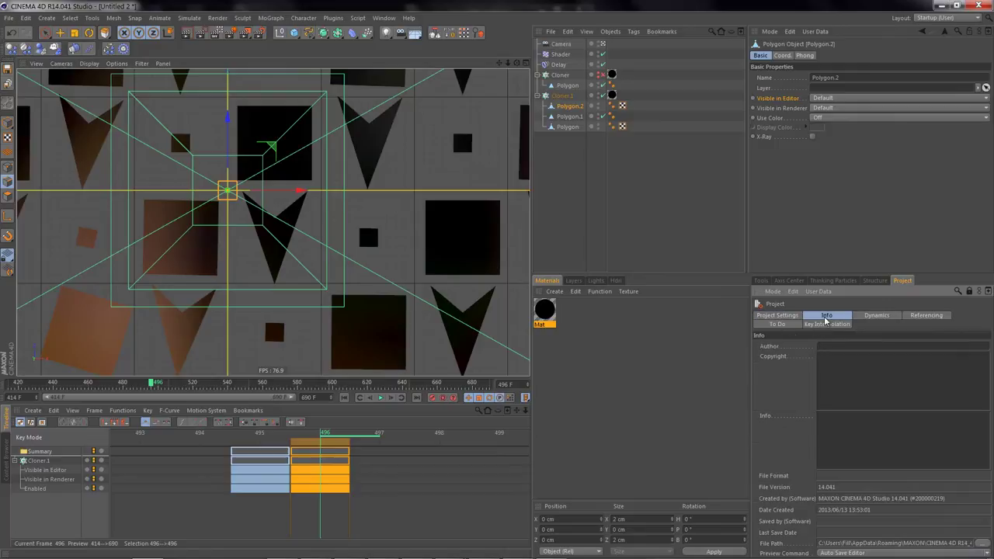
{"action": "left_click", "coordinate": [761, 282]}
{"action": "left_click", "coordinate": [808, 408]}
{"action": "left_click_drag", "start_coordinate": [227, 201], "coordinate": [409, 226]}
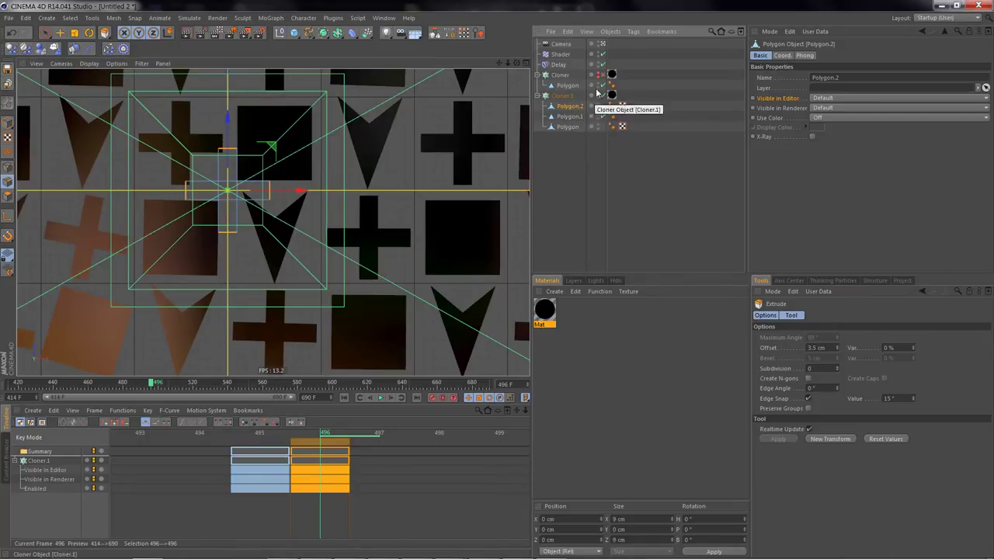
{"action": "scroll", "coordinate": [295, 137], "scroll_direction": "down", "scroll_amount": 5}
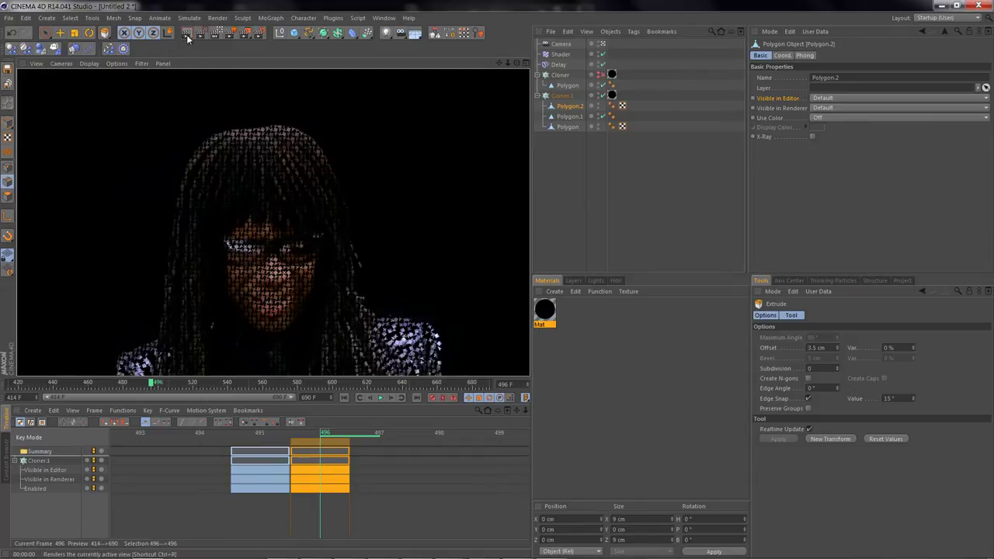
Raise the Shader effector's Modify Clone to 100% and check the planes under Cloner.1
{"action": "left_click", "coordinate": [562, 93]}
{"action": "left_click", "coordinate": [561, 53]}
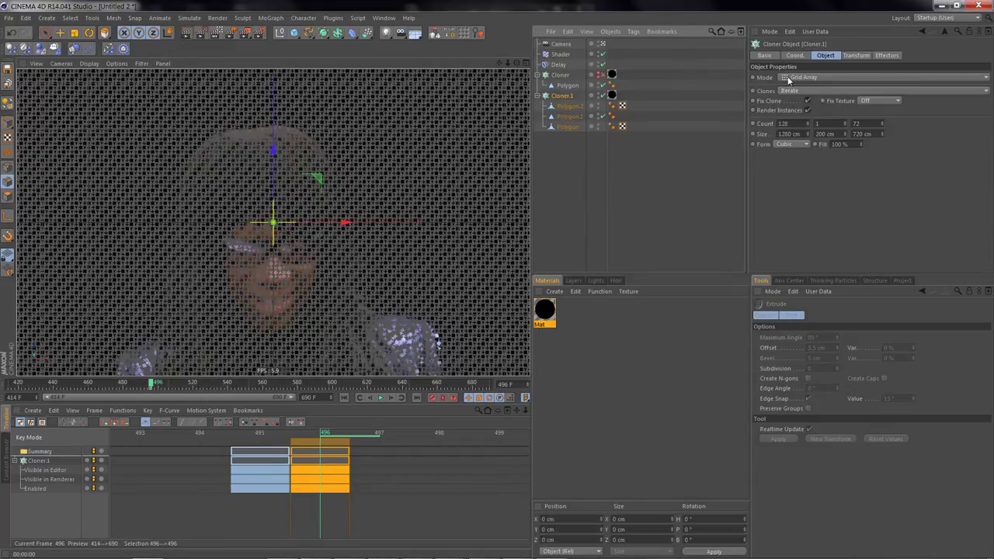
{"action": "left_click", "coordinate": [853, 55]}
{"action": "left_click_drag", "start_coordinate": [860, 217], "coordinate": [970, 213]}
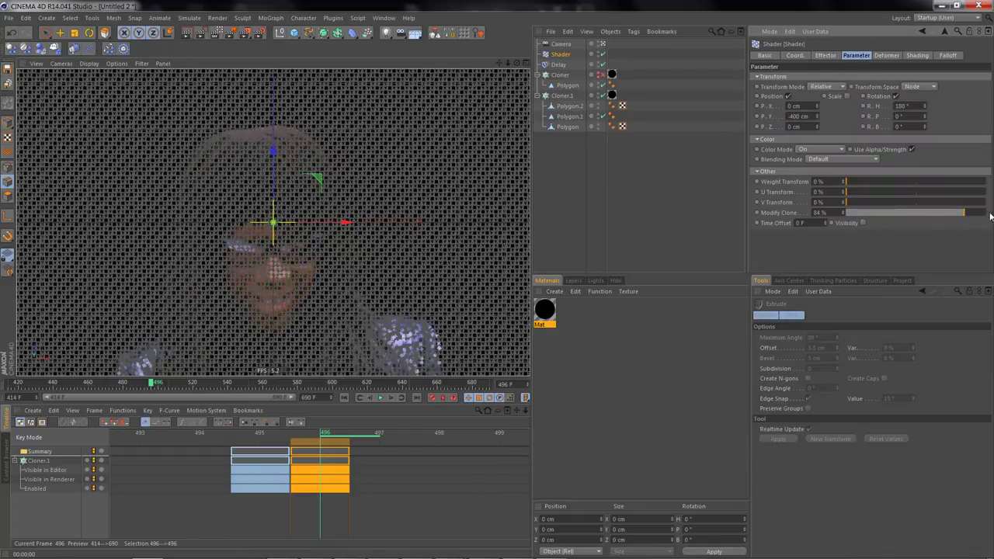
{"action": "left_click", "coordinate": [568, 117]}
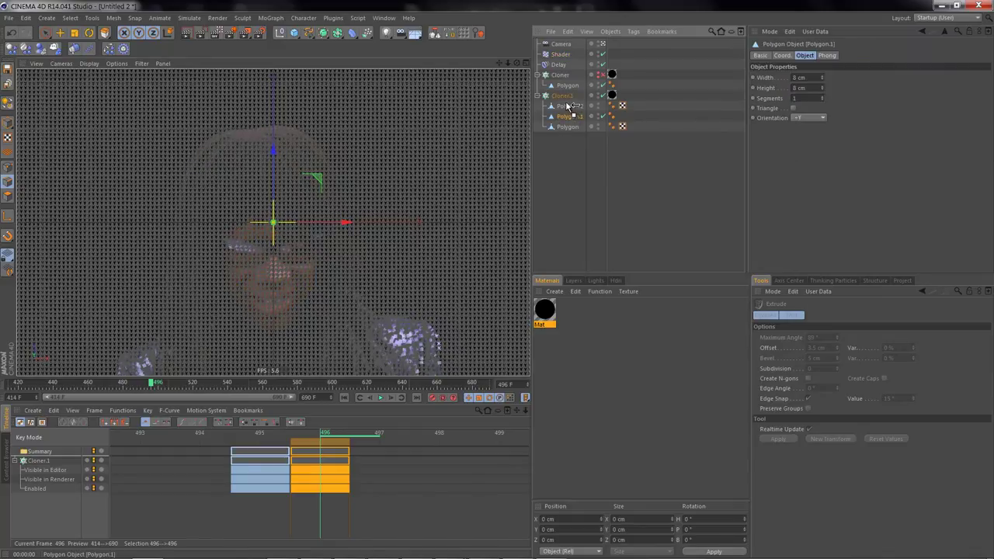
{"action": "left_click", "coordinate": [565, 105]}
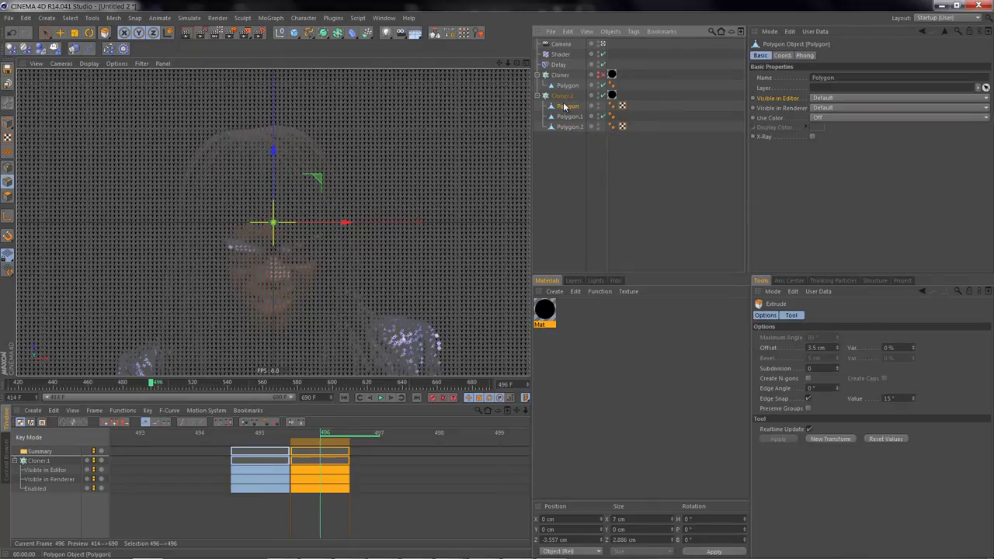
Render the view, then move to frame 552 and render it as a mosaic
{"action": "left_click", "coordinate": [187, 34]}
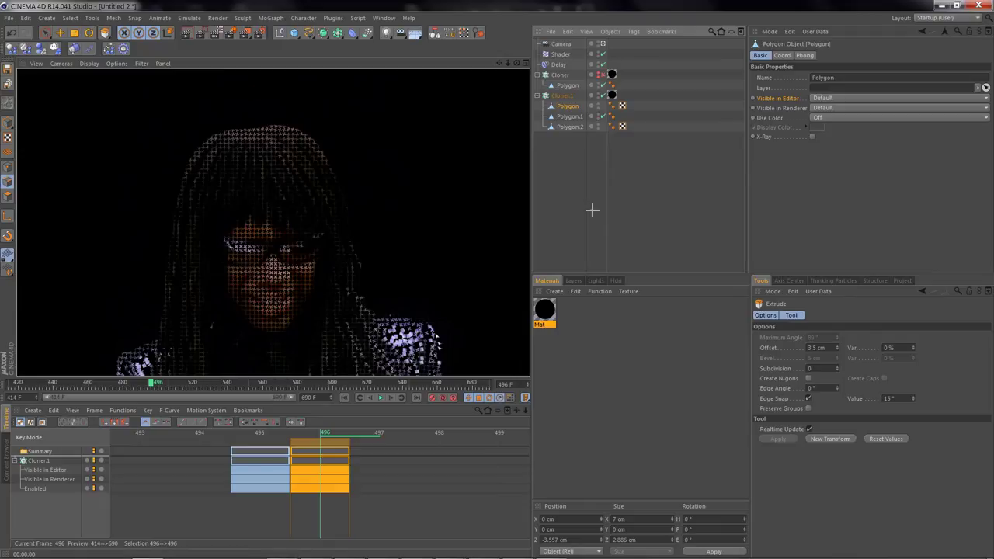
{"action": "left_click", "coordinate": [591, 209]}
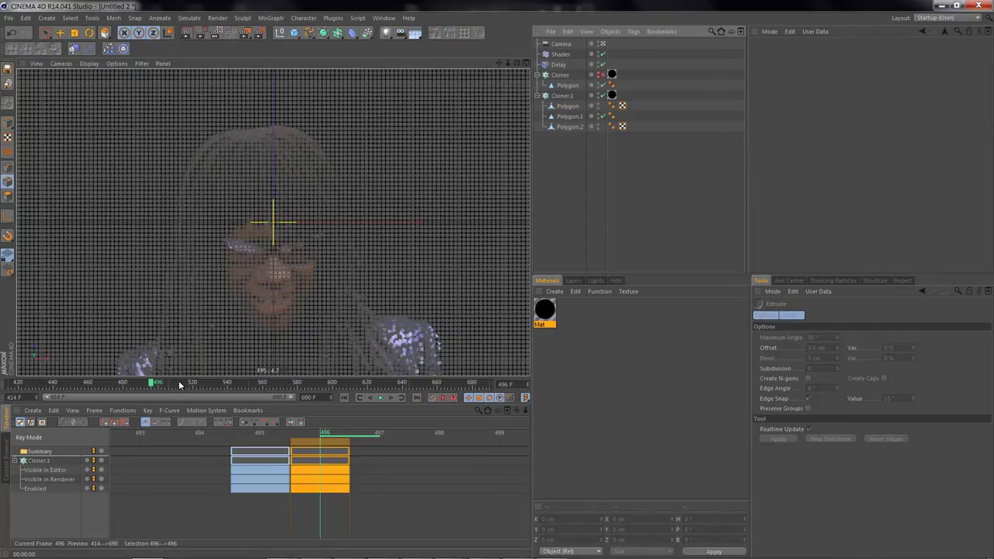
{"action": "left_click_drag", "start_coordinate": [179, 385], "coordinate": [249, 387]}
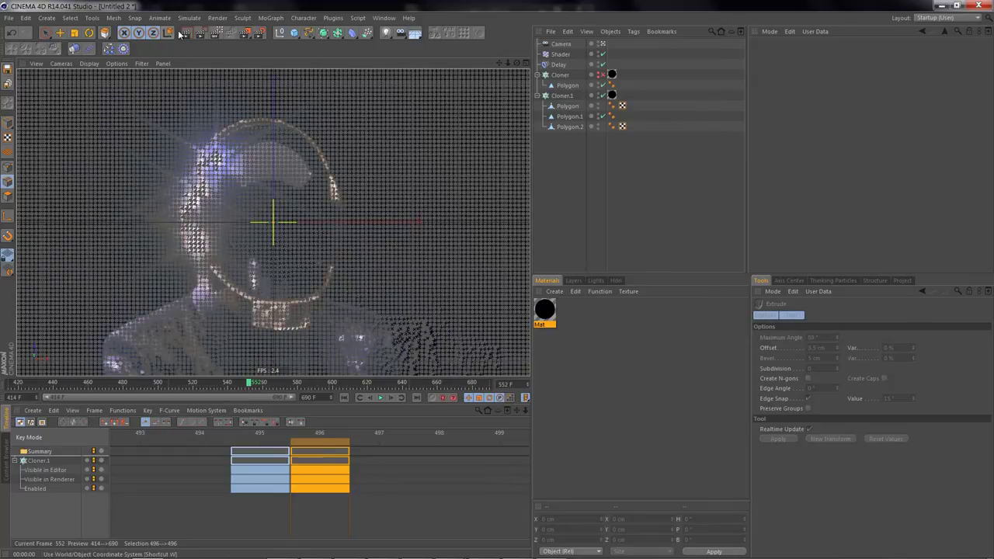
{"action": "left_click", "coordinate": [186, 33]}
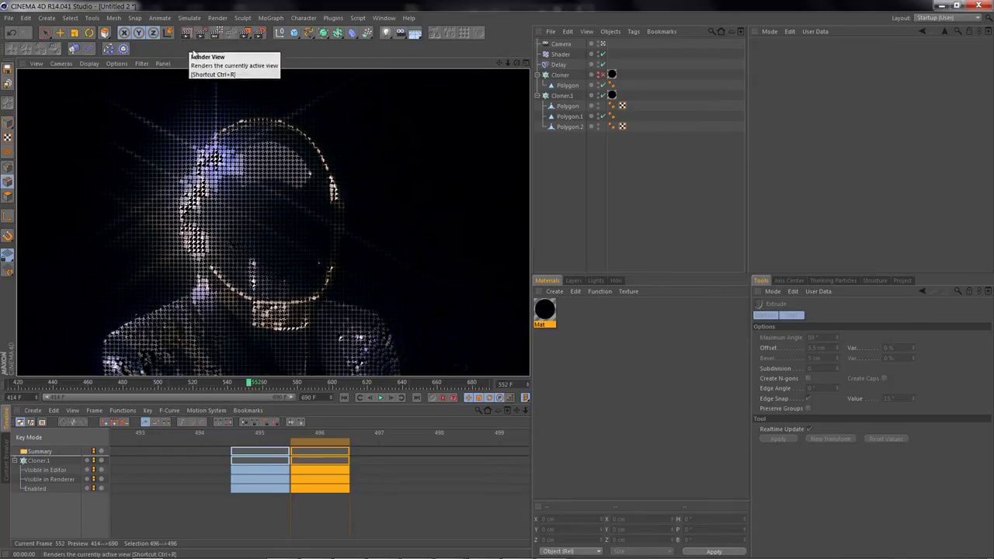
Switch the renderer to Physical with motion blur and depth of field enabled
{"action": "left_click", "coordinate": [561, 44]}
{"action": "left_click", "coordinate": [257, 35]}
{"action": "left_click", "coordinate": [299, 229]}
{"action": "left_click", "coordinate": [307, 248]}
{"action": "left_click", "coordinate": [282, 294]}
{"action": "left_click", "coordinate": [458, 267]}
{"action": "left_click", "coordinate": [458, 254]}
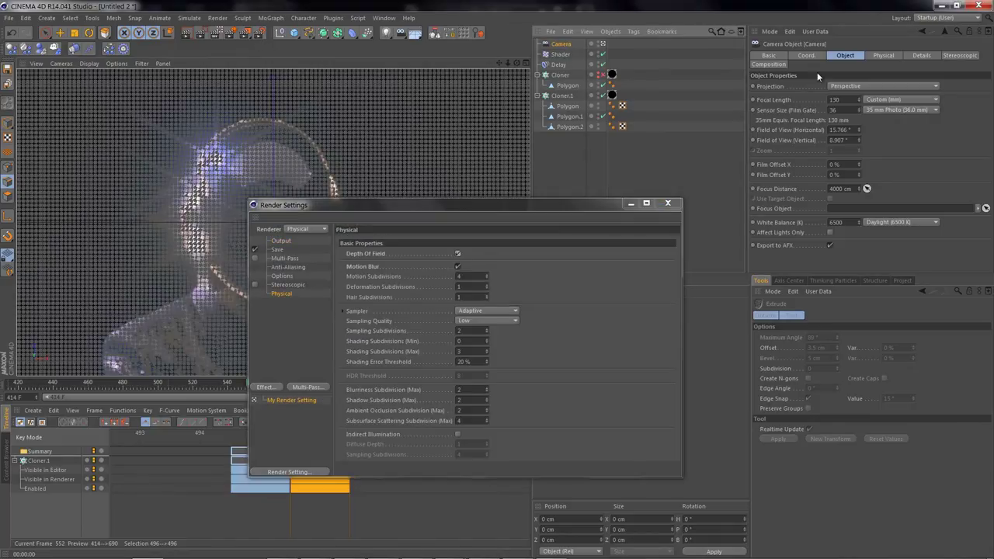
Give the camera F-Stop 0.1 and a shutter speed of 1/23 (0.043 s)
{"action": "left_click", "coordinate": [881, 56]}
{"action": "double_click", "coordinate": [837, 94]}
{"action": "type", "text": "0.1/23"}
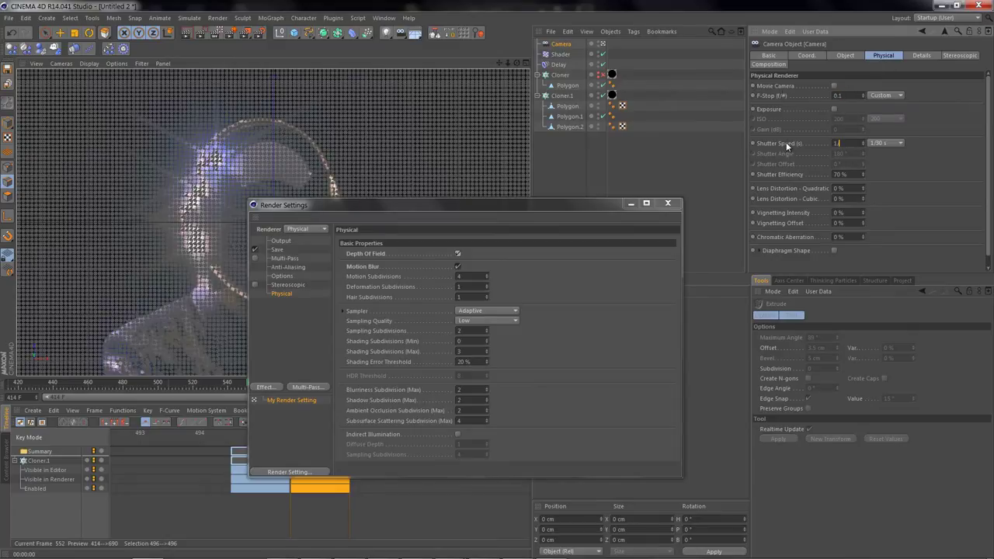
{"action": "key", "text": "Return"}
Start an interactive render region and maximise a side grid view
{"action": "left_click", "coordinate": [193, 35]}
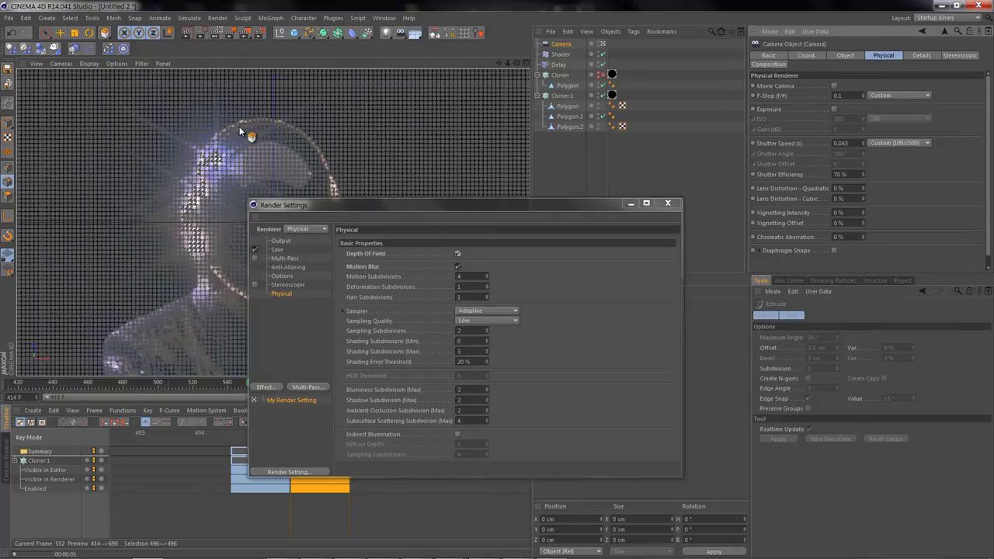
{"action": "left_click_drag", "start_coordinate": [288, 205], "coordinate": [494, 210]}
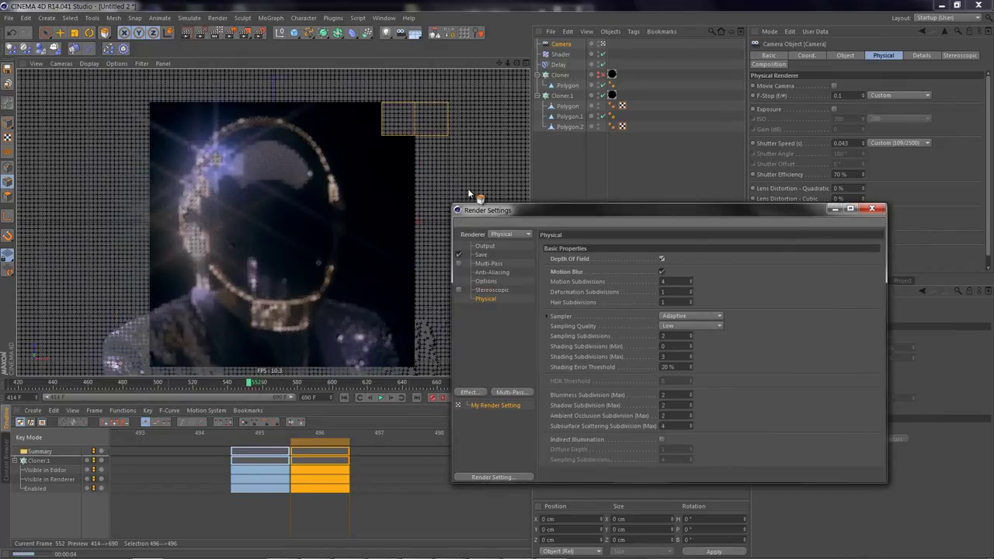
{"action": "middle_click", "coordinate": [335, 148]}
{"action": "middle_click", "coordinate": [360, 274]}
Select Cloner.1 together with all three of its planes
{"action": "left_click_drag", "start_coordinate": [590, 209], "coordinate": [649, 282]}
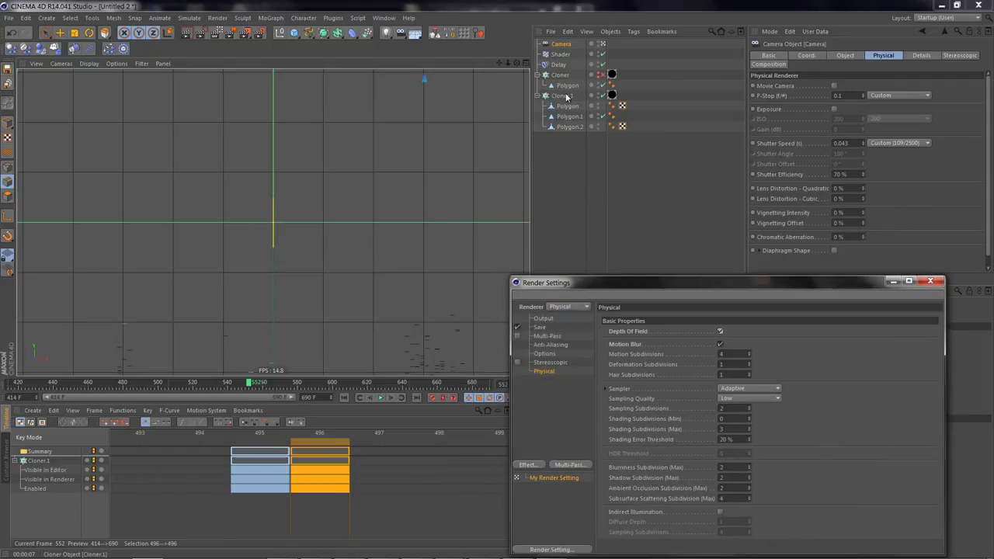
{"action": "left_click", "coordinate": [563, 95]}
{"action": "left_click_drag", "start_coordinate": [561, 97], "coordinate": [569, 146]}
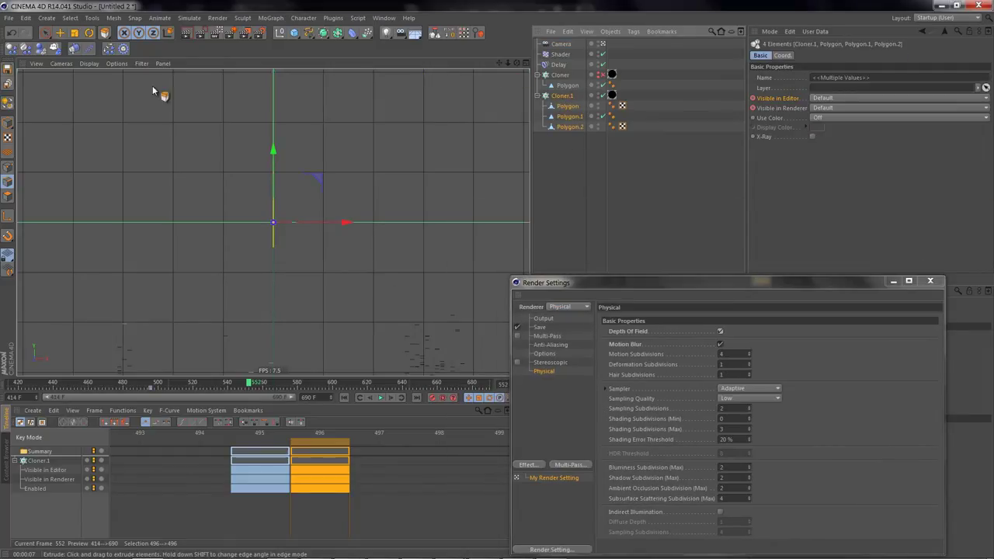
{"action": "mouse_move", "coordinate": [508, 62]}
{"action": "left_mouse_down"}
{"action": "mouse_move", "coordinate": [424, 67]}
{"action": "mouse_move", "coordinate": [475, 80]}
{"action": "left_mouse_up"}
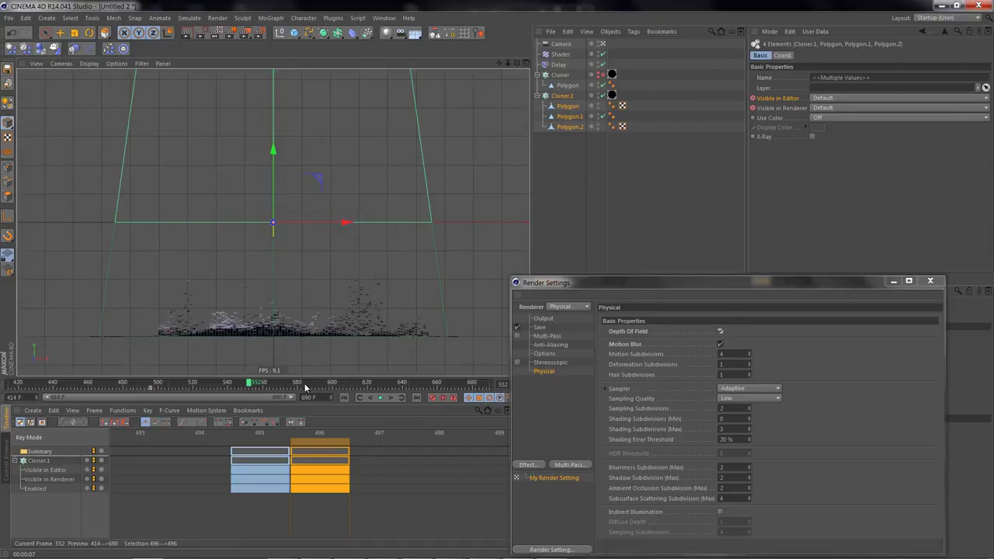
Check frames 618, 512 and 454, then render the maximised camera view
{"action": "left_click", "coordinate": [371, 383]}
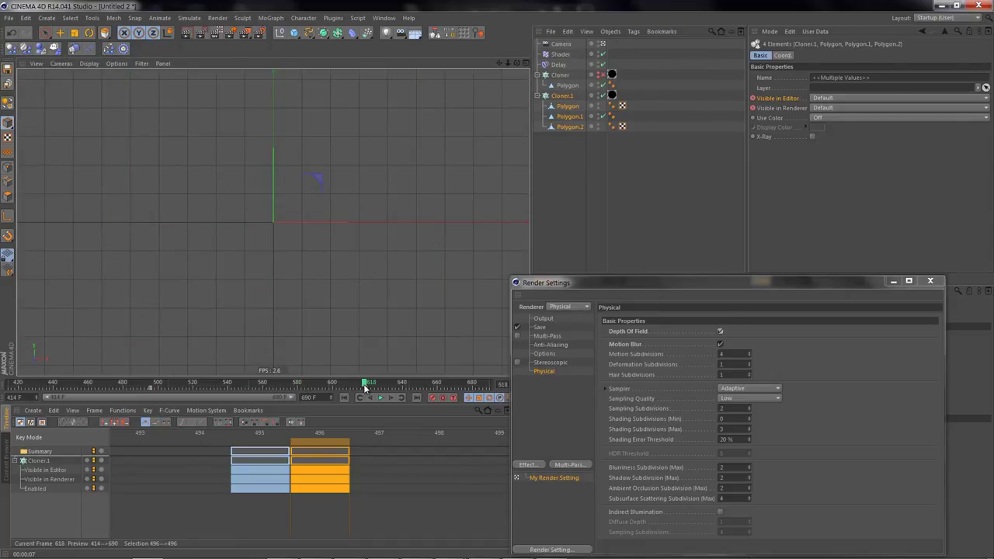
{"action": "left_click", "coordinate": [179, 384]}
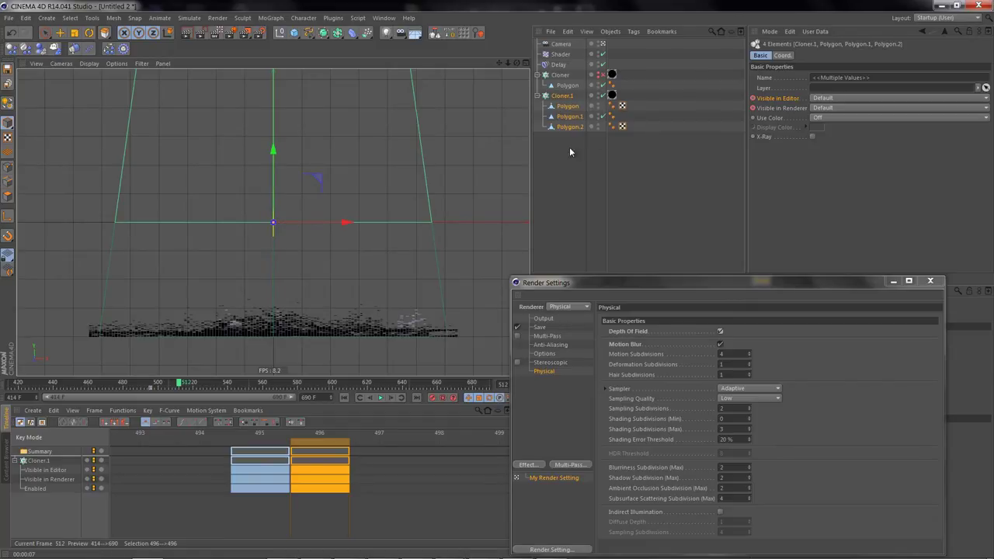
{"action": "left_click", "coordinate": [78, 384]}
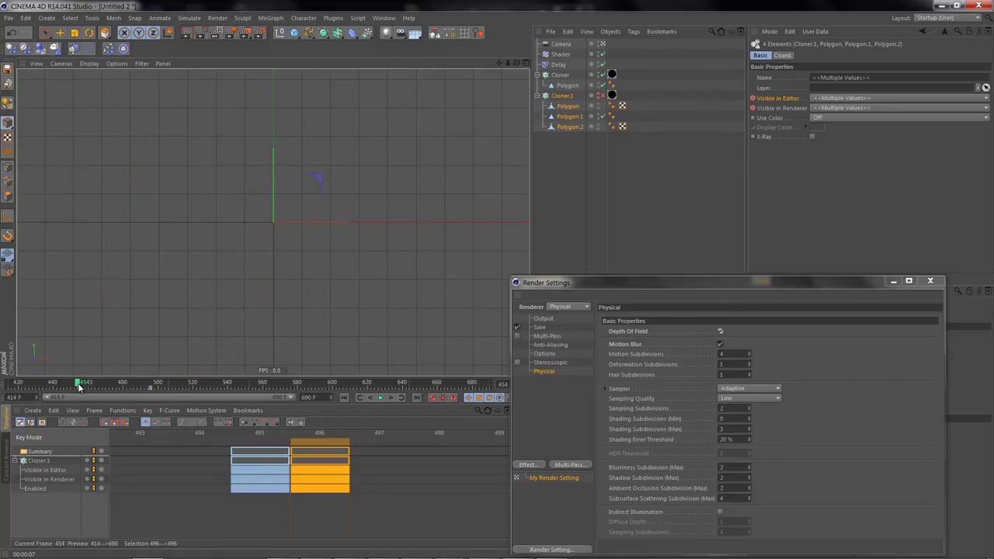
{"action": "middle_click", "coordinate": [289, 248]}
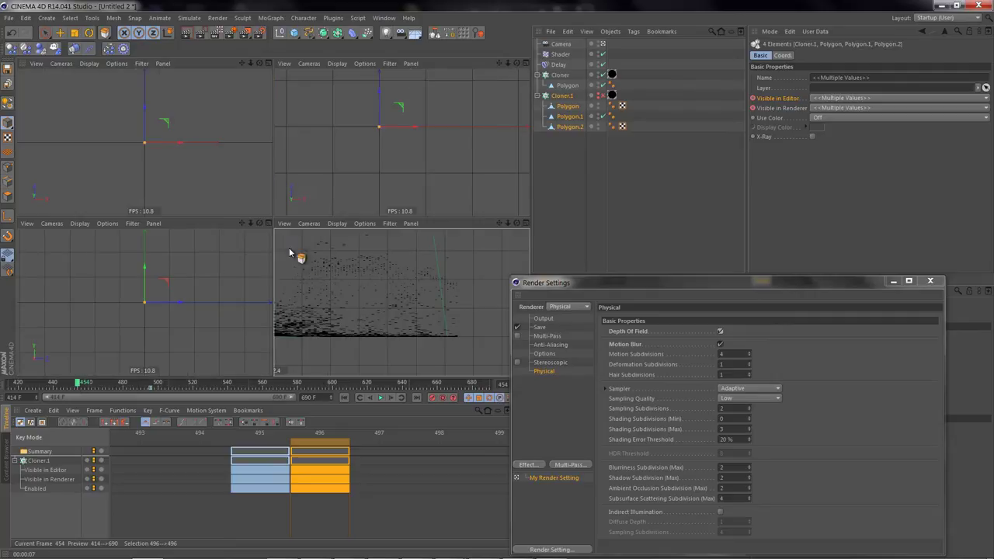
{"action": "middle_click", "coordinate": [289, 248]}
{"action": "left_click", "coordinate": [186, 36]}
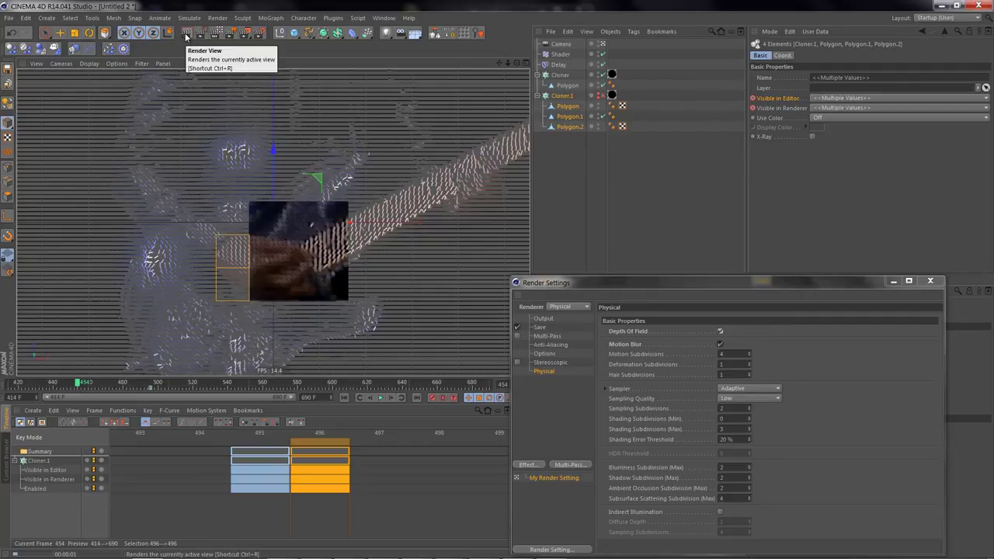
Select the camera in a maximised front view, ready to move it
{"action": "left_click", "coordinate": [566, 85]}
{"action": "middle_click", "coordinate": [355, 124]}
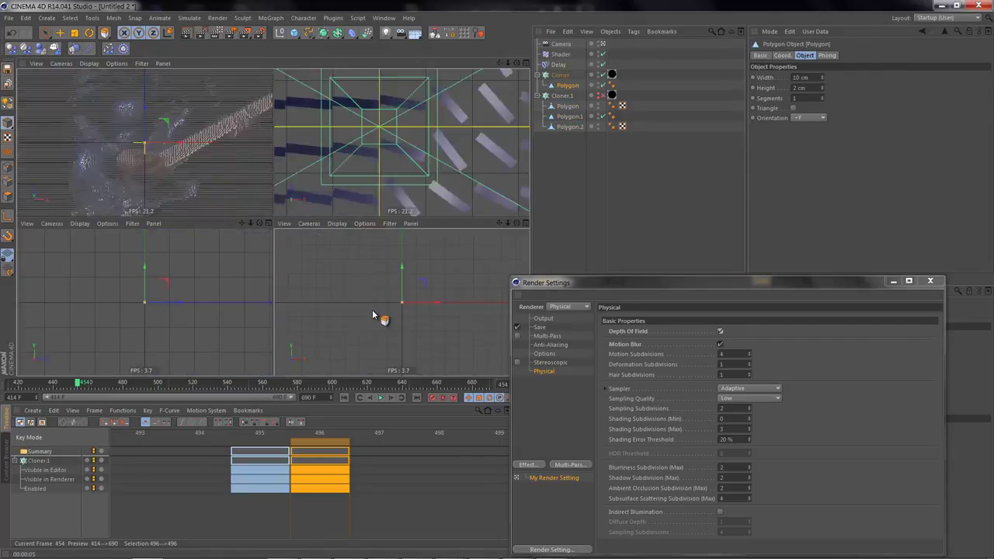
{"action": "middle_click", "coordinate": [377, 317]}
{"action": "left_click", "coordinate": [379, 200]}
{"action": "left_click", "coordinate": [6, 122]}
{"action": "key", "text": "e"}
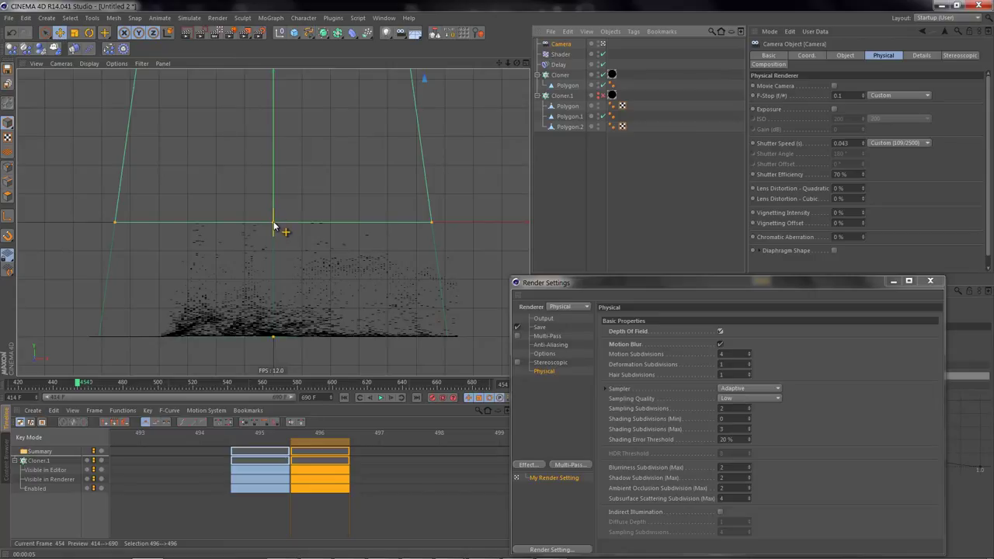
Shift the camera's frame line slightly lower, then render frame 599
{"action": "left_click_drag", "start_coordinate": [274, 224], "coordinate": [273, 266]}
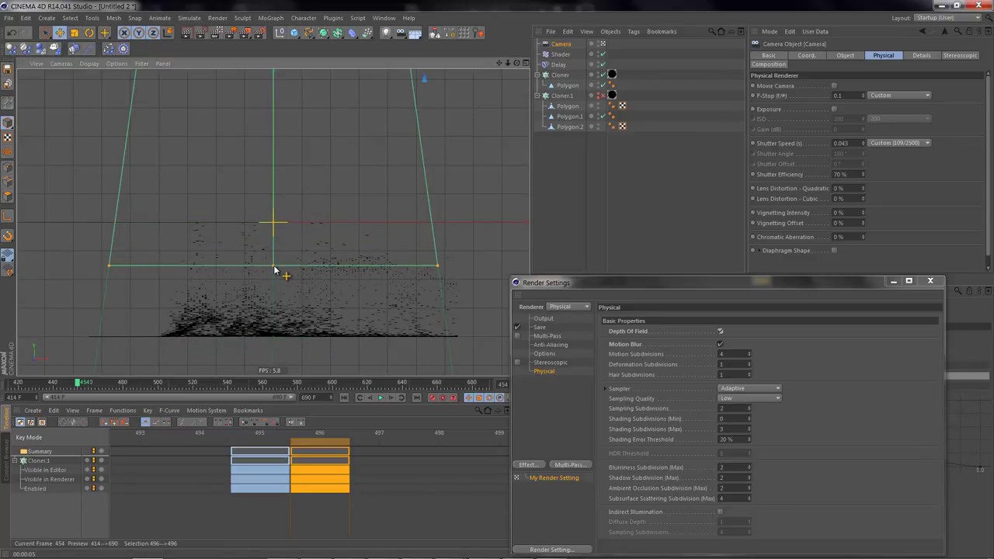
{"action": "left_click", "coordinate": [12, 33]}
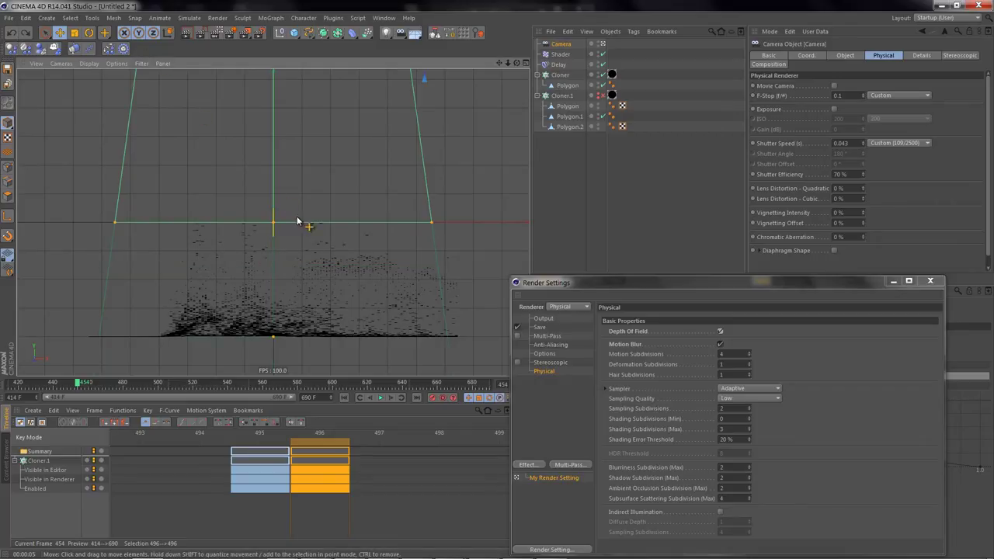
{"action": "left_click_drag", "start_coordinate": [273, 224], "coordinate": [274, 252]}
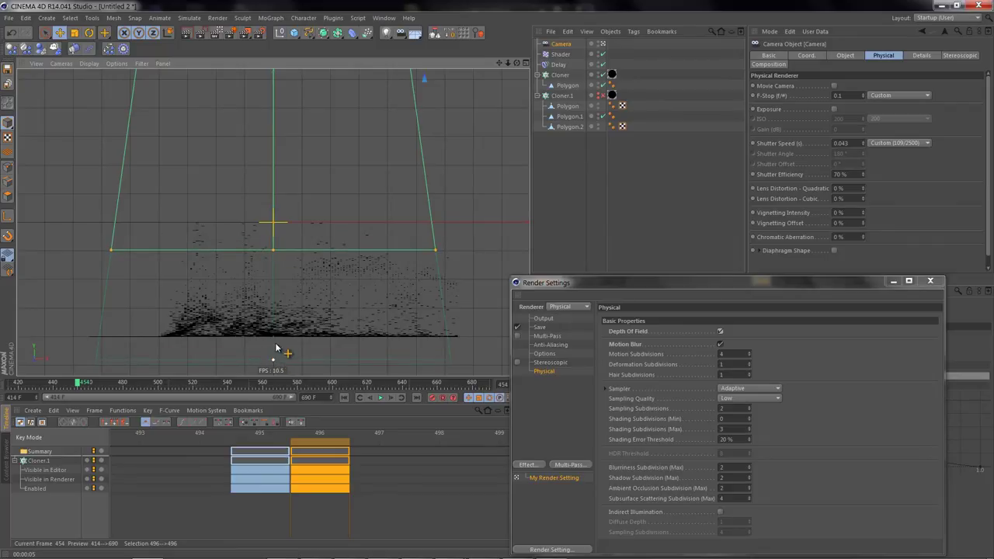
{"action": "left_click", "coordinate": [332, 383]}
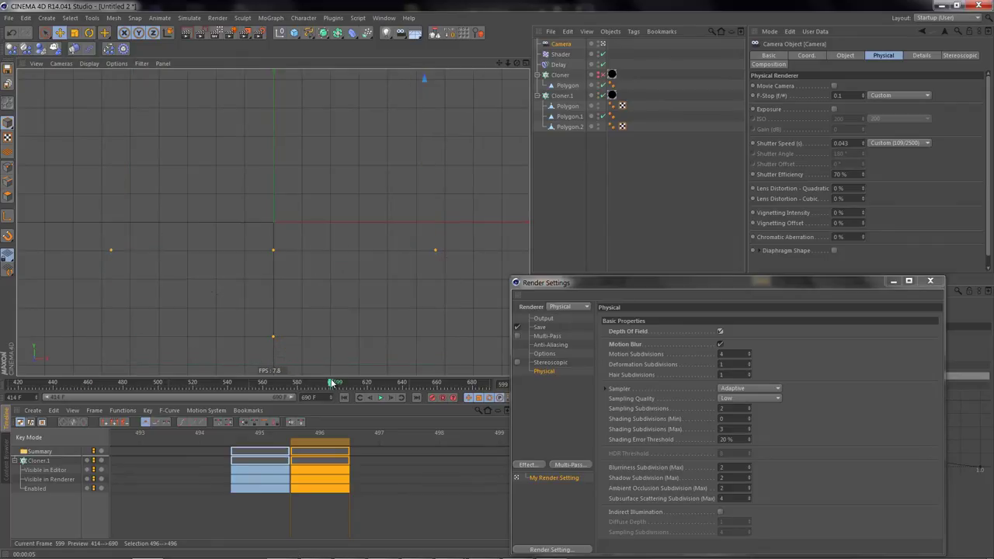
{"action": "left_click", "coordinate": [188, 33]}
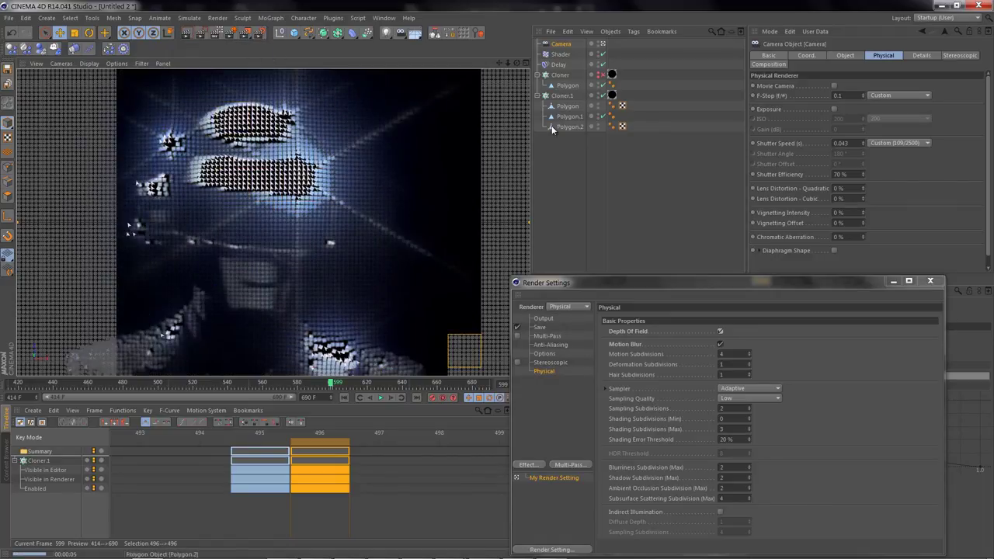
Reorder the Polygon planes under Cloner.1 so Polygon.2 and Polygon.1 move to the top, then preview the render
{"action": "left_click", "coordinate": [616, 153]}
{"action": "left_click_drag", "start_coordinate": [569, 126], "coordinate": [567, 109]}
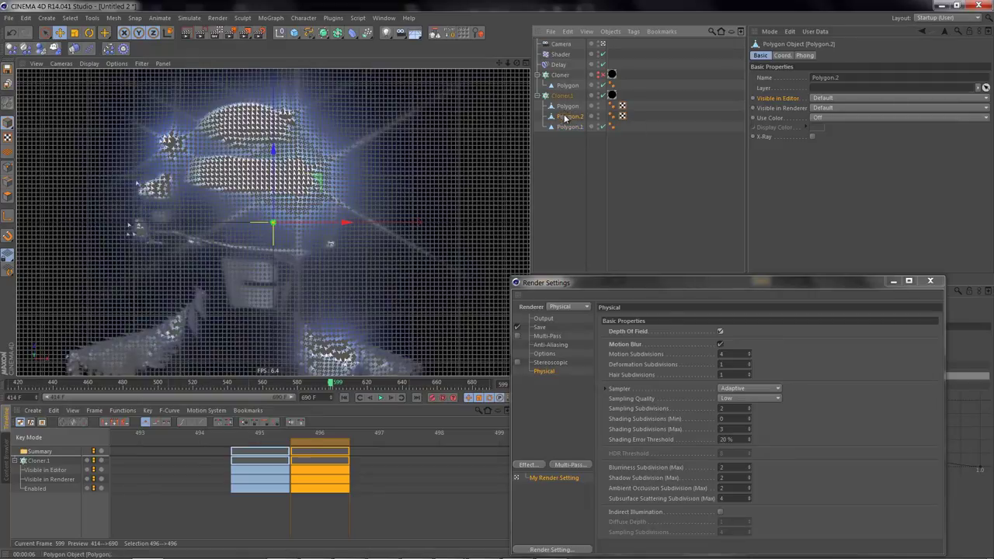
{"action": "left_click", "coordinate": [567, 117]}
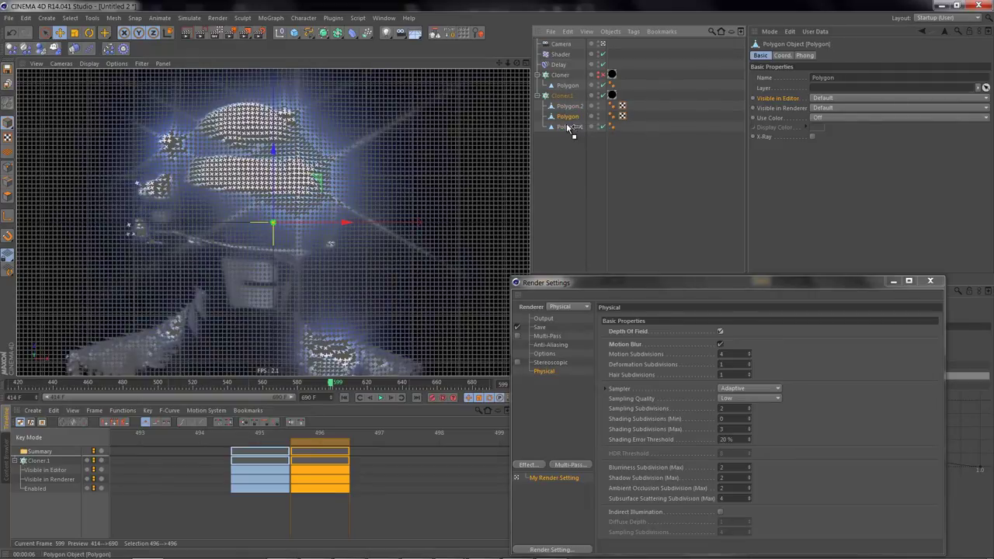
{"action": "left_click_drag", "start_coordinate": [567, 130], "coordinate": [567, 105]}
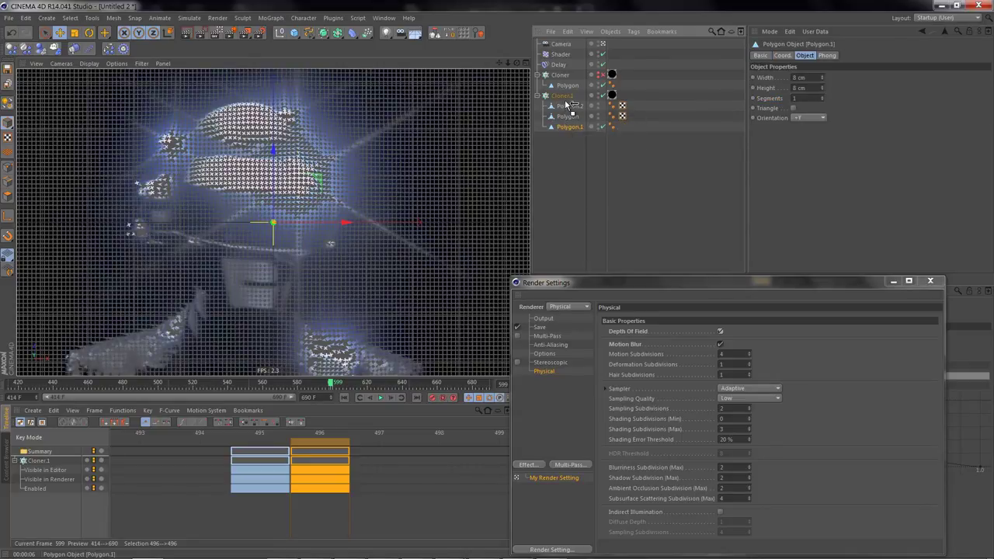
{"action": "mouse_move", "coordinate": [566, 105]}
{"action": "left_mouse_down"}
{"action": "mouse_move", "coordinate": [578, 132]}
{"action": "mouse_move", "coordinate": [566, 117]}
{"action": "left_mouse_up"}
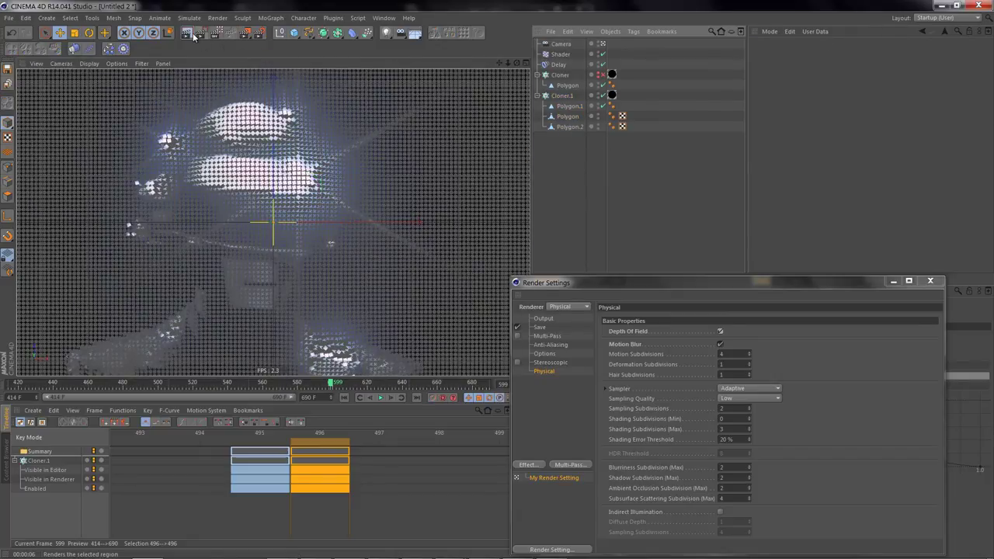
{"action": "left_click", "coordinate": [194, 37]}
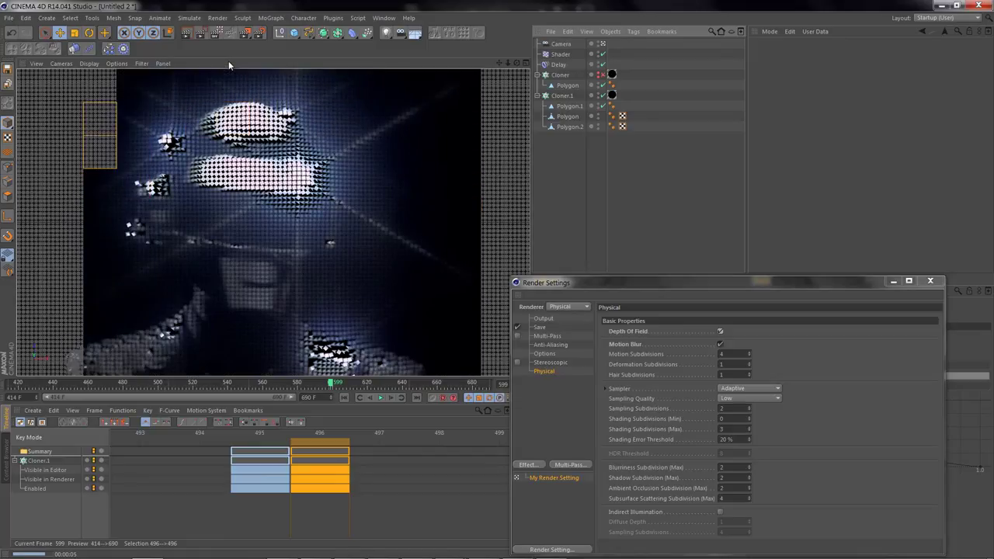
Set the camera's physical F-Stop to 0.05
{"action": "left_click", "coordinate": [561, 44]}
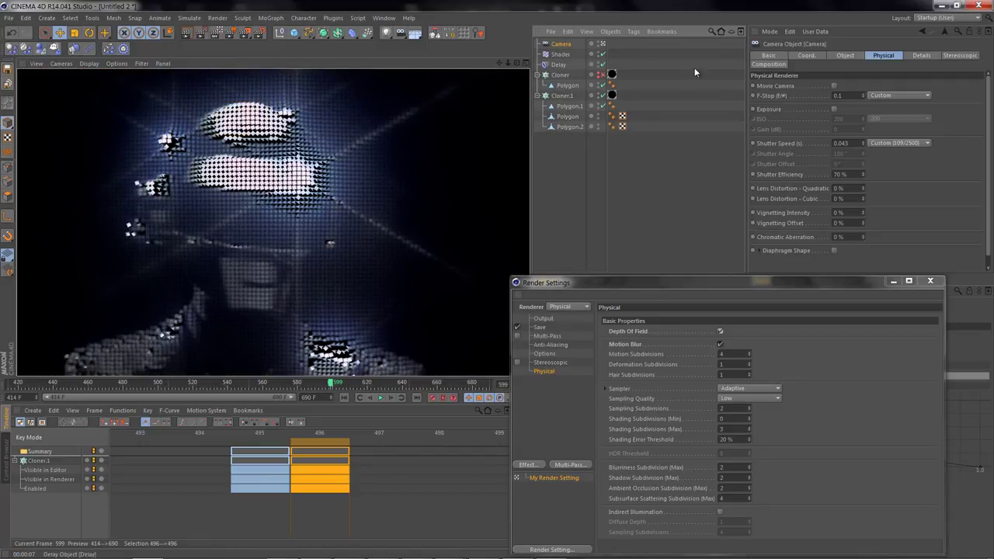
{"action": "double_click", "coordinate": [840, 96]}
{"action": "type", "text": "1"}
{"action": "key", "text": "Return"}
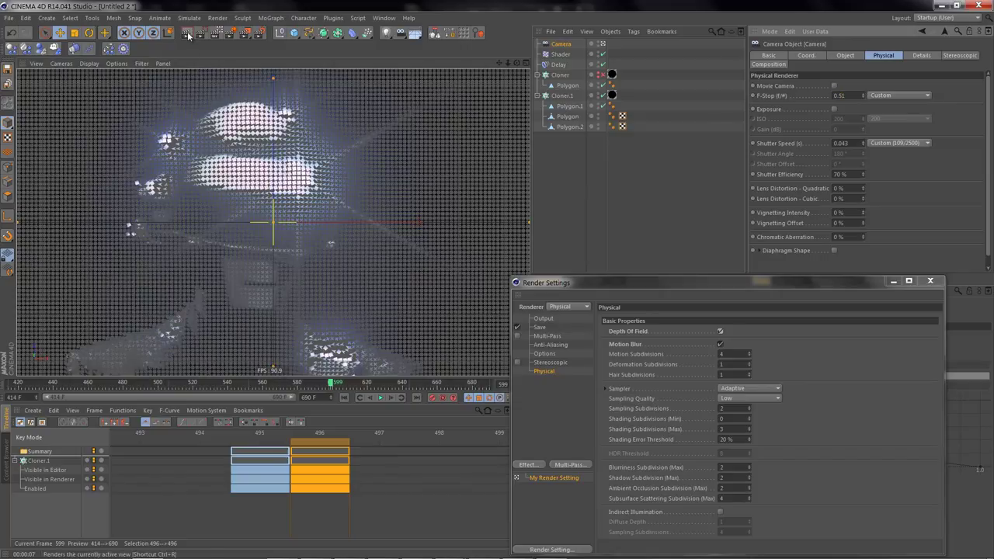
{"action": "left_click", "coordinate": [188, 35]}
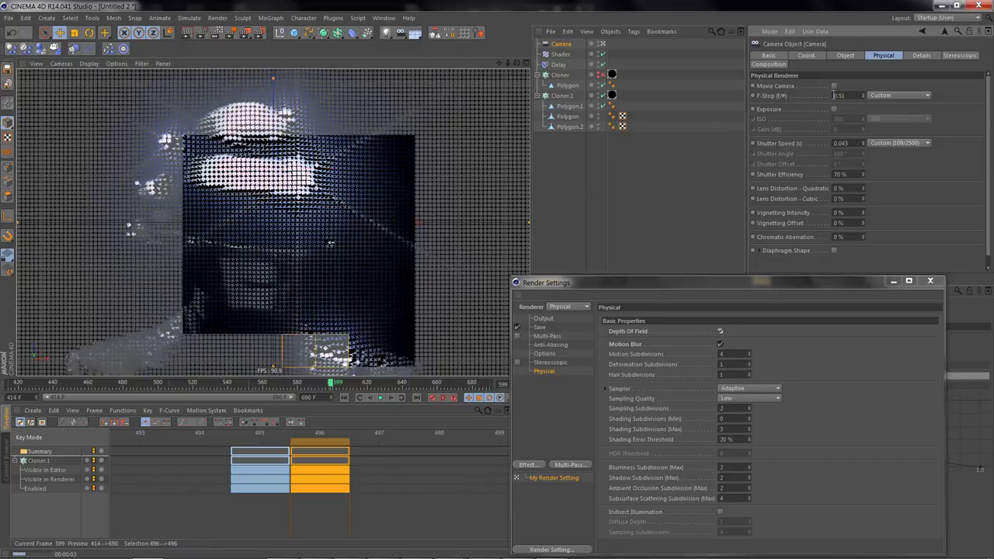
{"action": "type", "text": "0"}
{"action": "key", "text": "Return"}
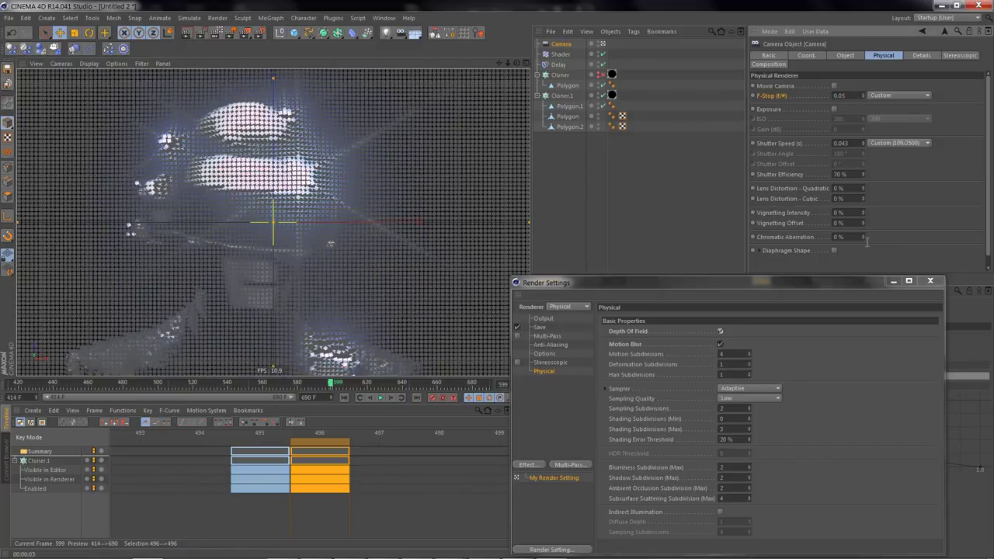
Set the camera's chromatic aberration to 10 %
{"action": "left_click", "coordinate": [191, 35]}
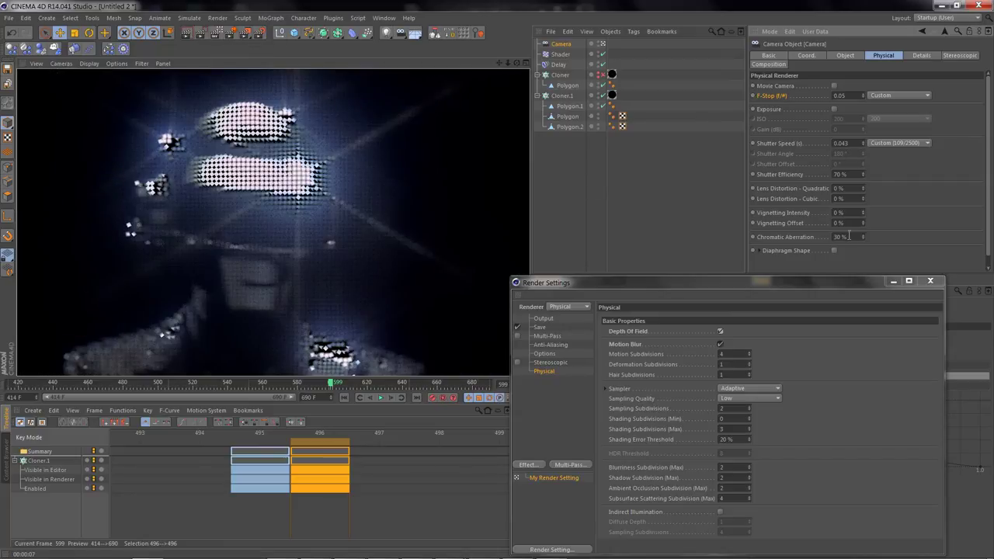
{"action": "type", "text": "0"}
{"action": "key", "text": "Return"}
Show the render Output settings with the frame range kept at All Frames
{"action": "left_click", "coordinate": [544, 318]}
{"action": "left_click", "coordinate": [676, 425]}
{"action": "left_click", "coordinate": [687, 458]}
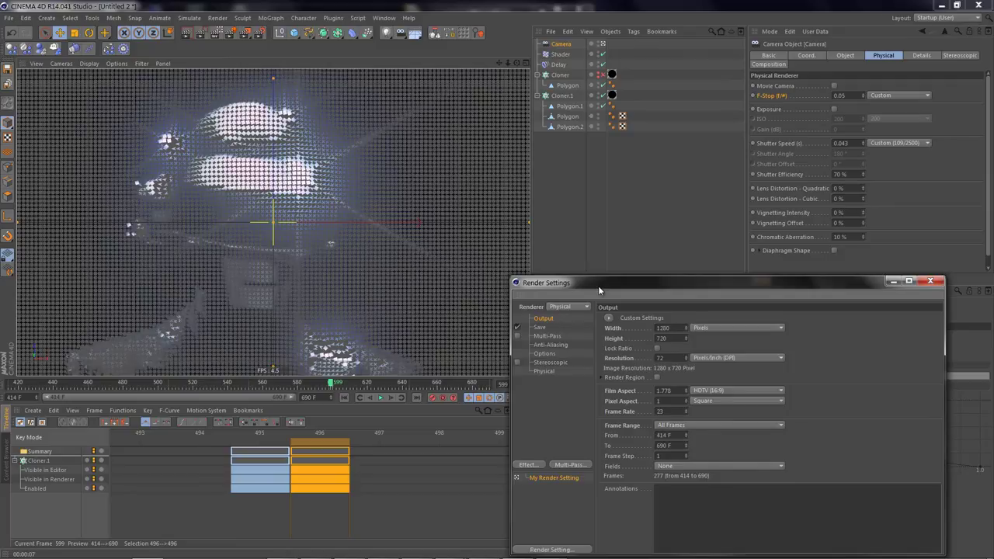
Jump to frame 654, preview the render, and edit the camera's F-Stop to 0.5
{"action": "left_click_drag", "start_coordinate": [599, 289], "coordinate": [643, 231]}
{"action": "left_click", "coordinate": [430, 381]}
{"action": "left_click", "coordinate": [186, 34]}
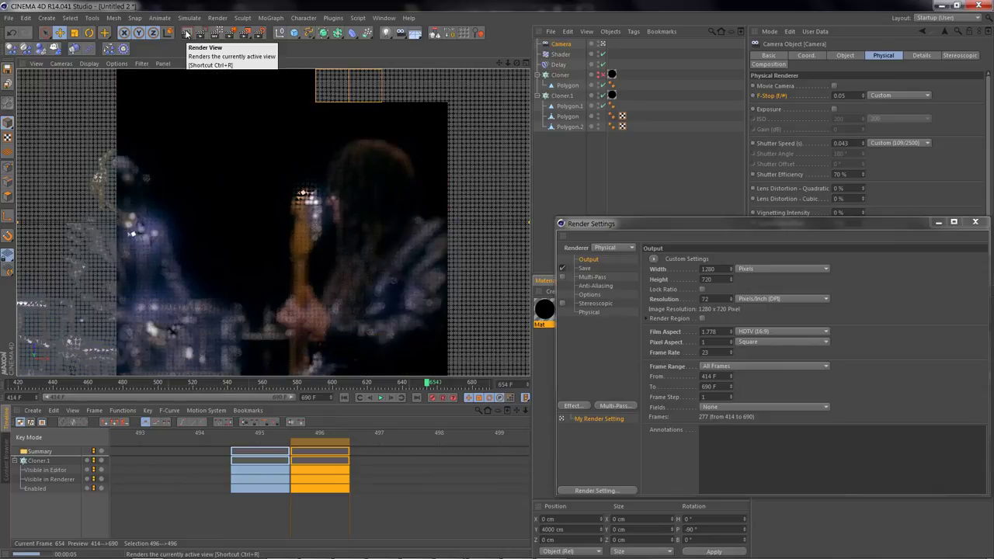
{"action": "left_click", "coordinate": [561, 56]}
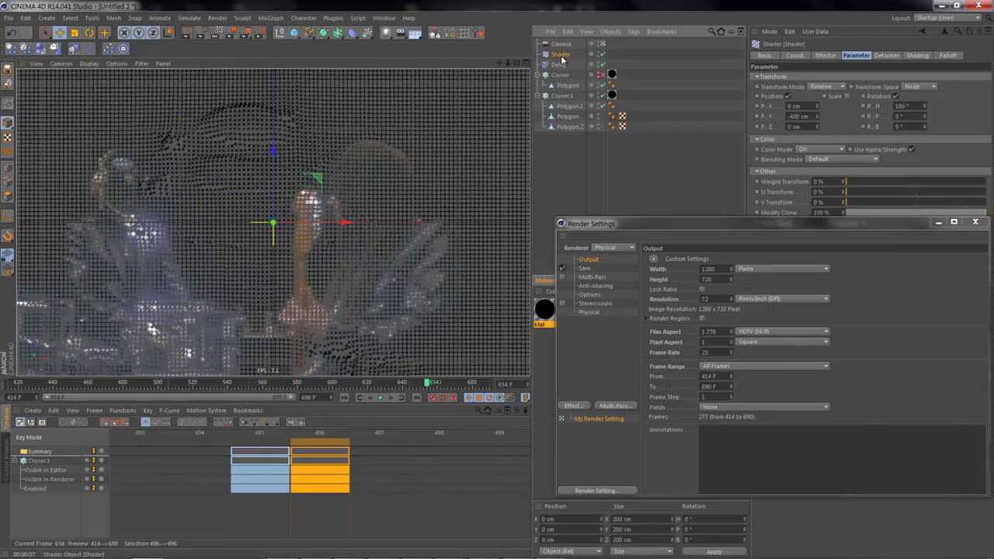
{"action": "left_click", "coordinate": [560, 44]}
{"action": "left_click", "coordinate": [839, 95]}
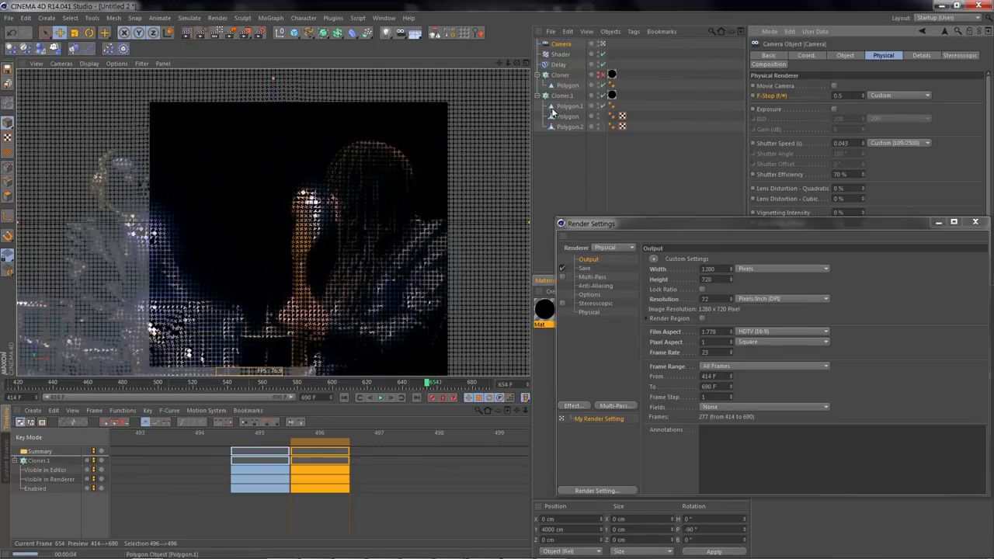
Duplicate a plane into Cloner.1 as Polygon.3, a 10 × 2 cm bar, and preview it
{"action": "left_click", "coordinate": [568, 86]}
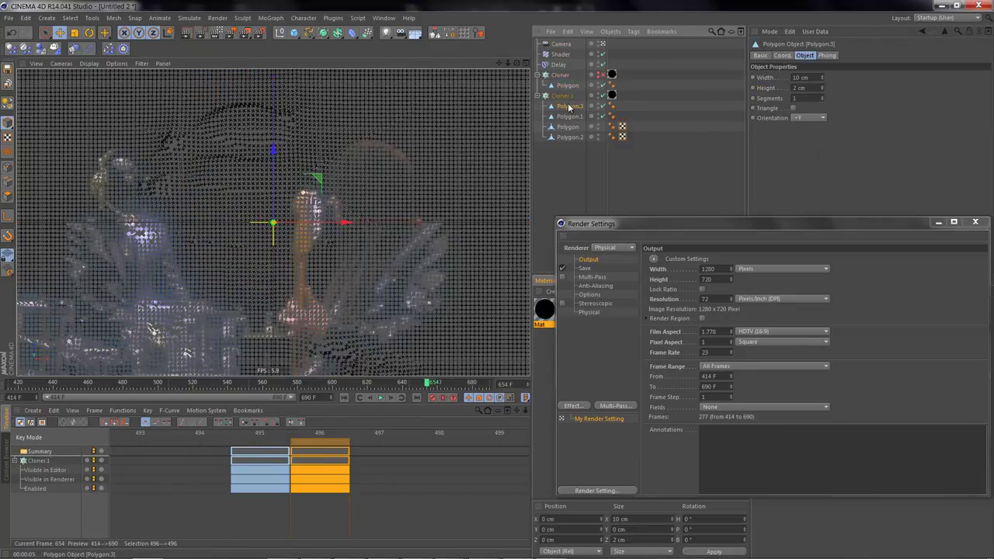
{"action": "left_click_drag", "start_coordinate": [571, 103], "coordinate": [575, 144], "text": "ctrl"}
{"action": "left_click", "coordinate": [185, 37]}
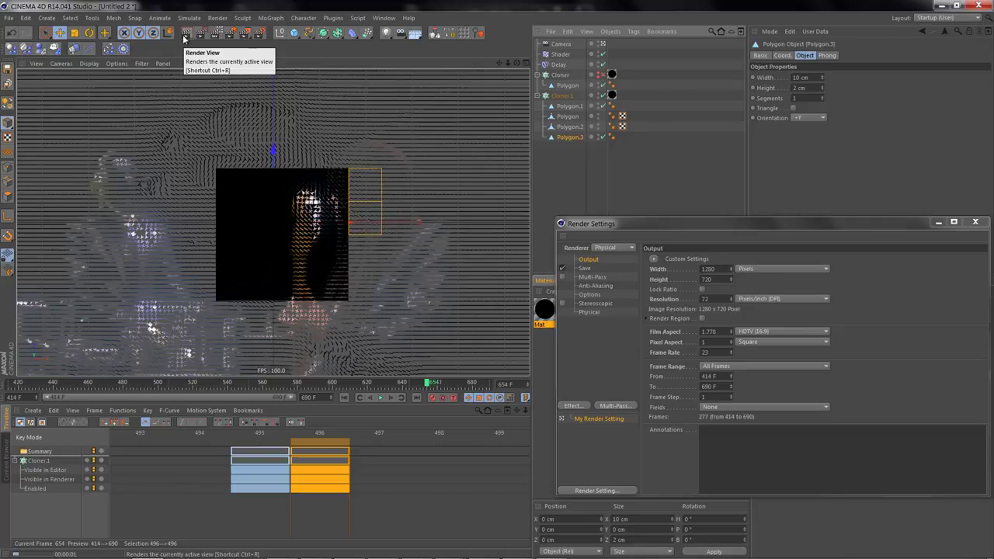
{"action": "left_click", "coordinate": [573, 187]}
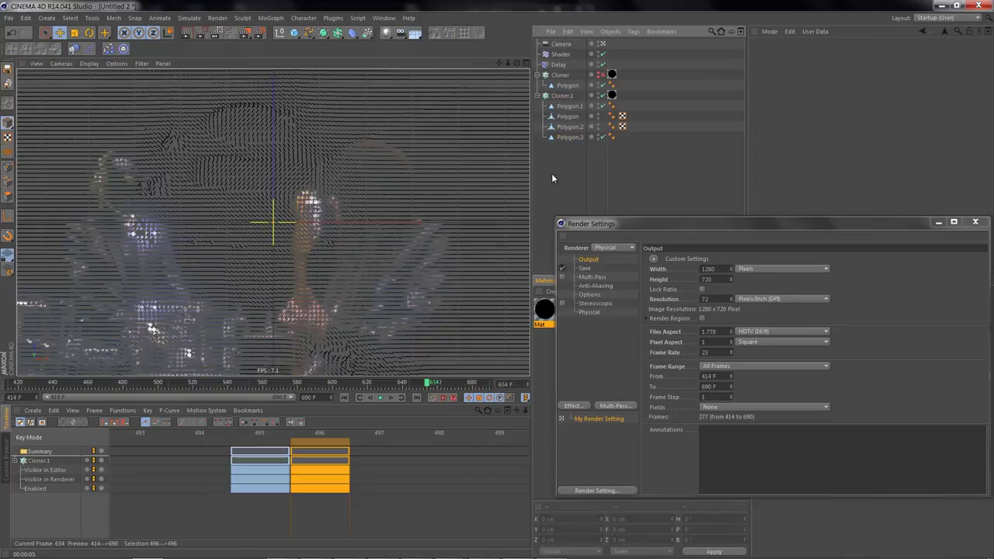
Preview the Shader effector result, then try Render to Picture Viewer and dismiss the missing-file-name warning
{"action": "left_click", "coordinate": [560, 55]}
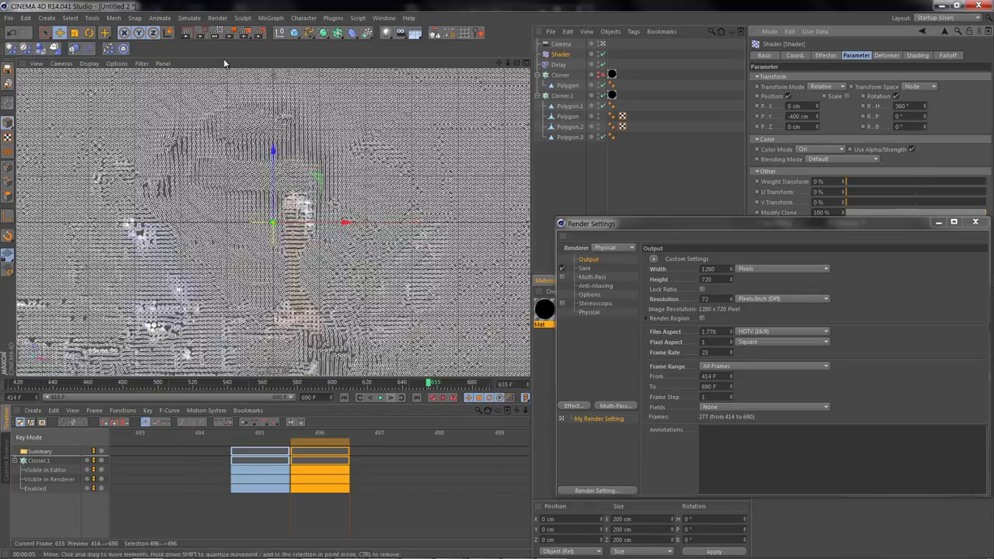
{"action": "left_click", "coordinate": [187, 35]}
{"action": "left_click", "coordinate": [582, 185]}
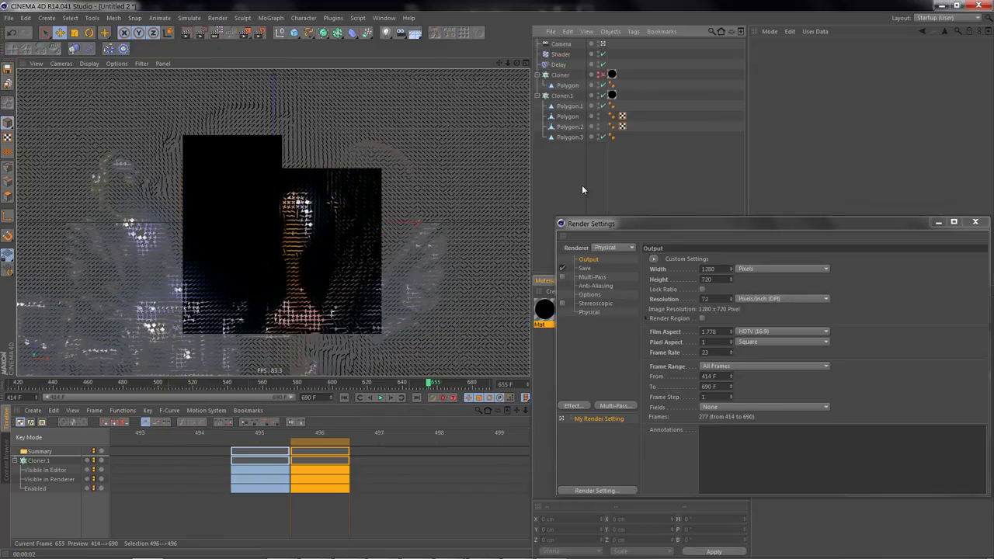
{"action": "left_click_drag", "start_coordinate": [631, 224], "coordinate": [516, 213]}
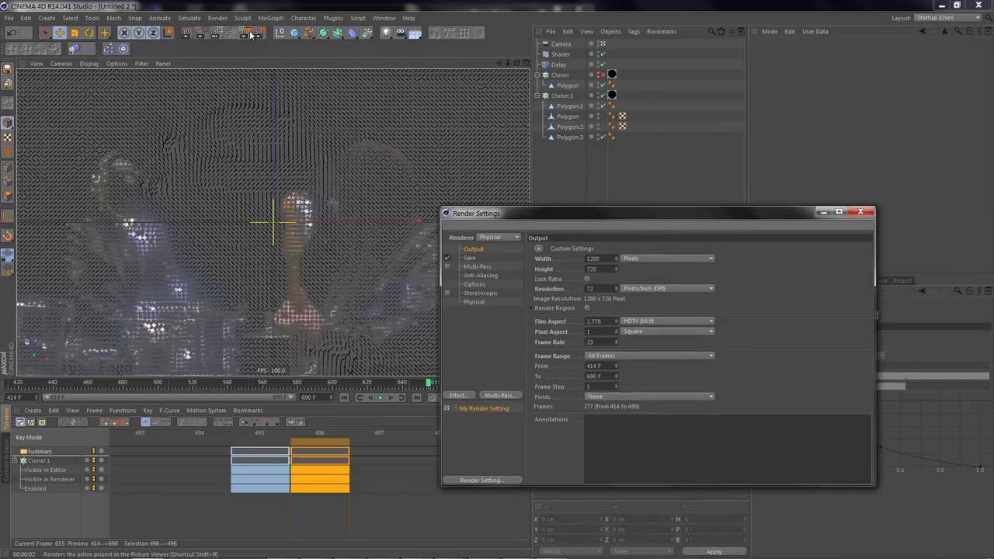
{"action": "left_click", "coordinate": [253, 34]}
{"action": "left_click", "coordinate": [553, 323]}
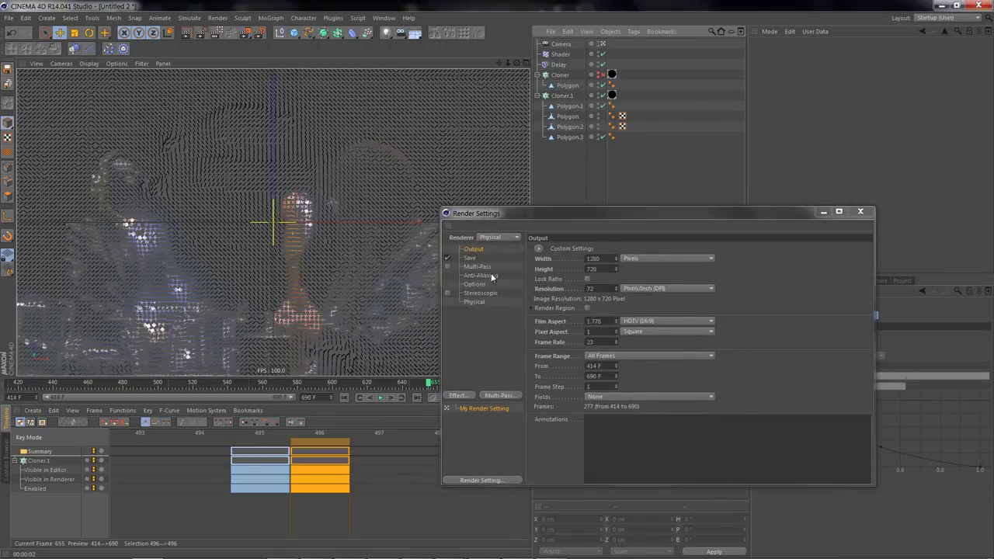